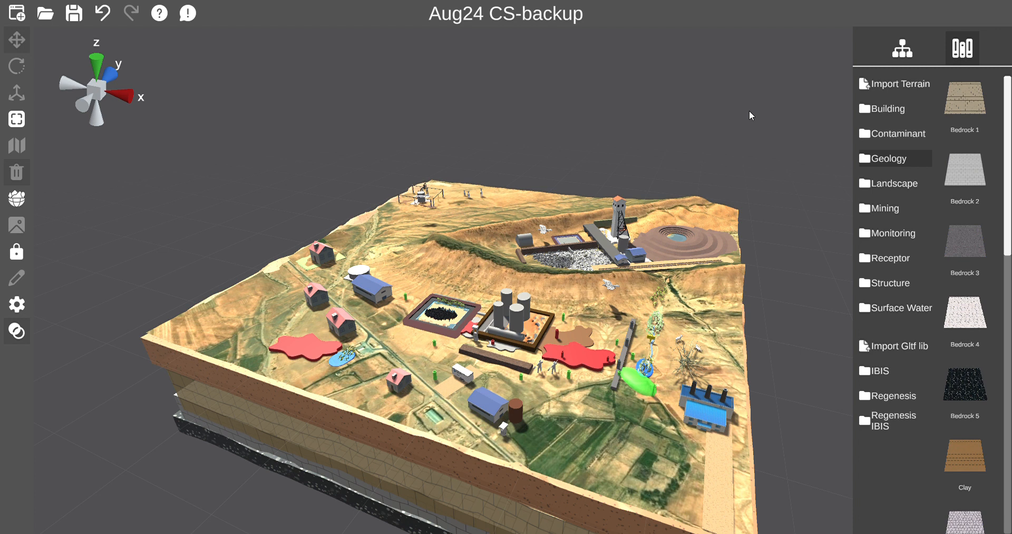
Open the Terrain Import dialog and close it again.
mouse_move(579, 338)
right_down()
mouse_move(567, 335)
mouse_move(579, 337)
right_up()
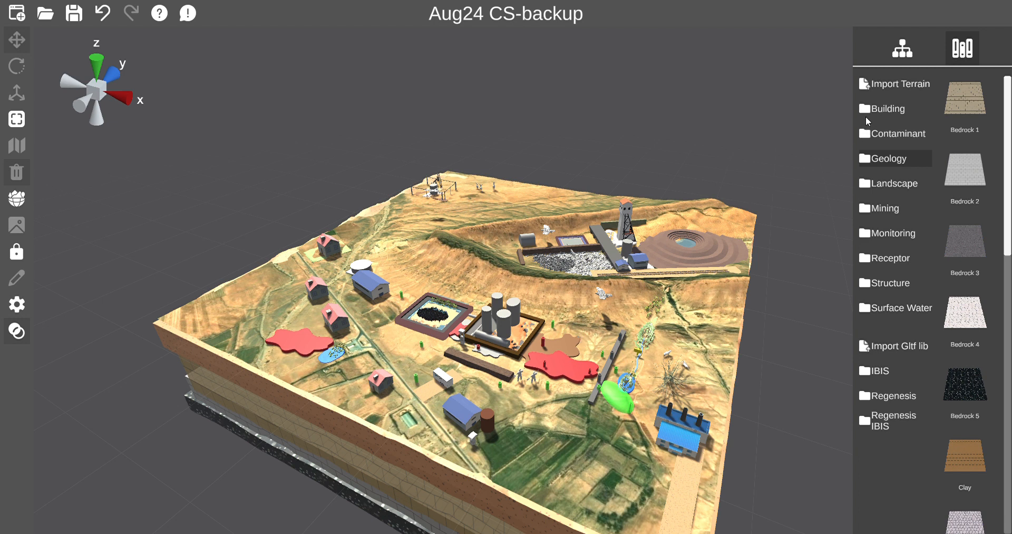
click(875, 89)
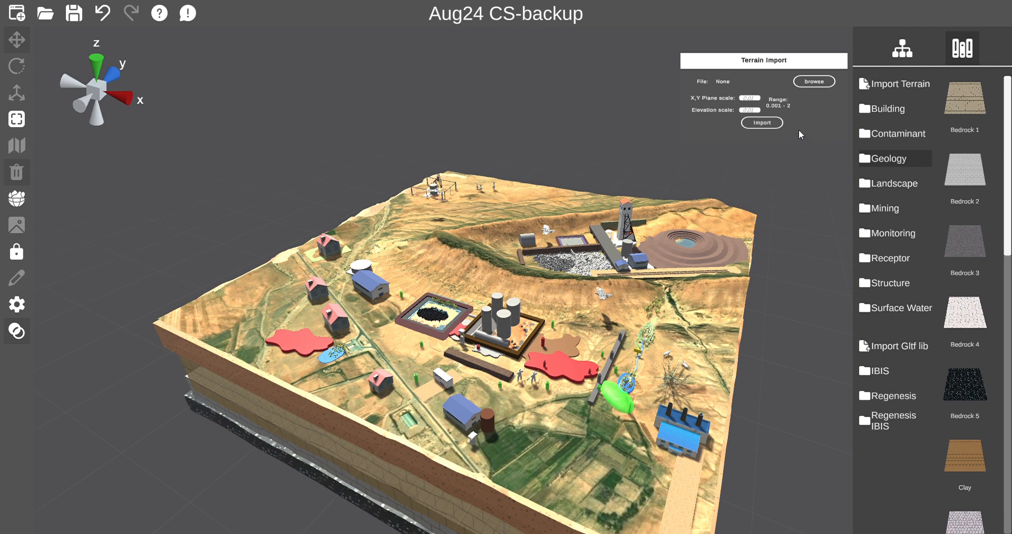
click(877, 88)
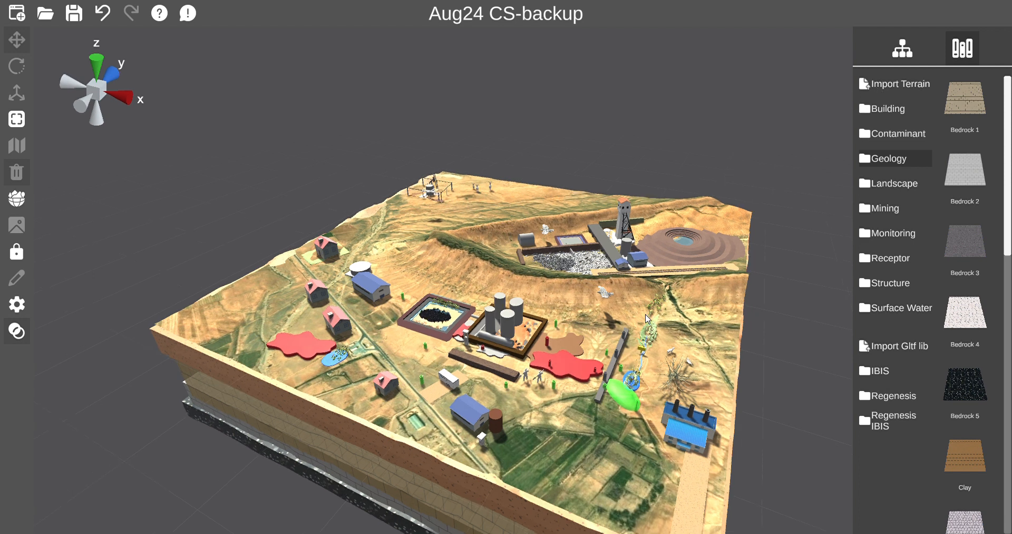
Orbit and zoom around the site model to examine the surface objects and underground layers.
mouse_move(646, 314)
middle_down()
mouse_move(637, 308)
mouse_move(650, 315)
middle_up()
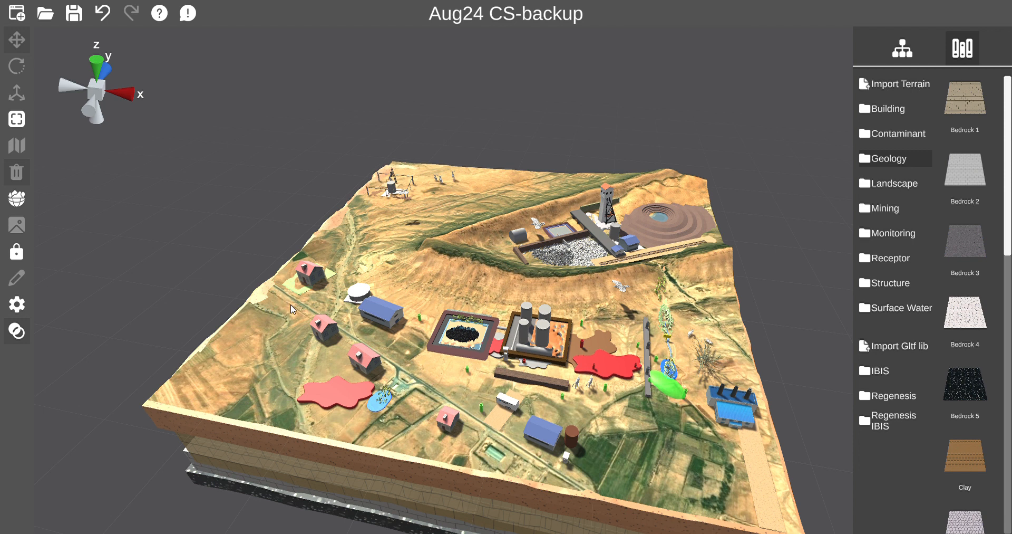
middle_drag(458, 405, 458, 397)
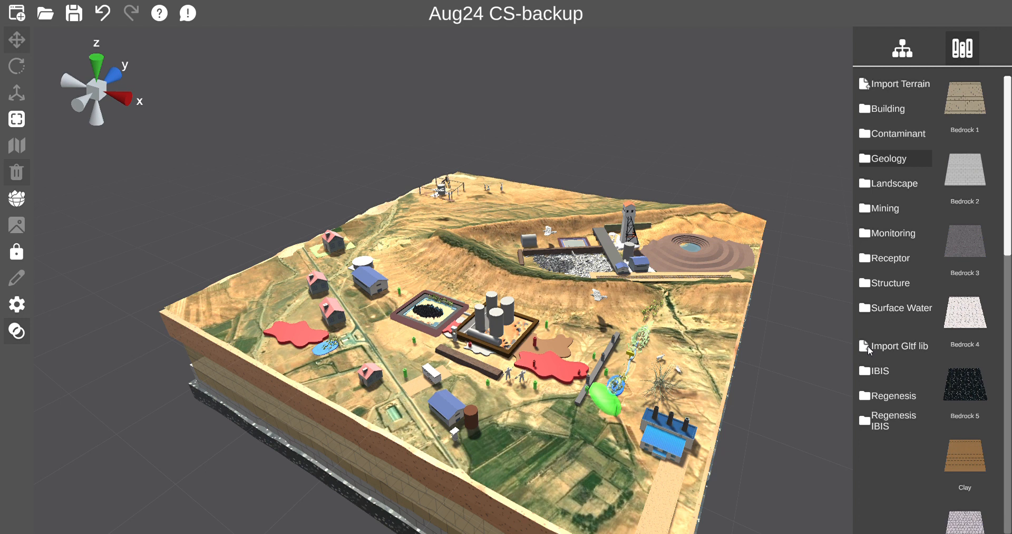
middle_drag(561, 395, 562, 395)
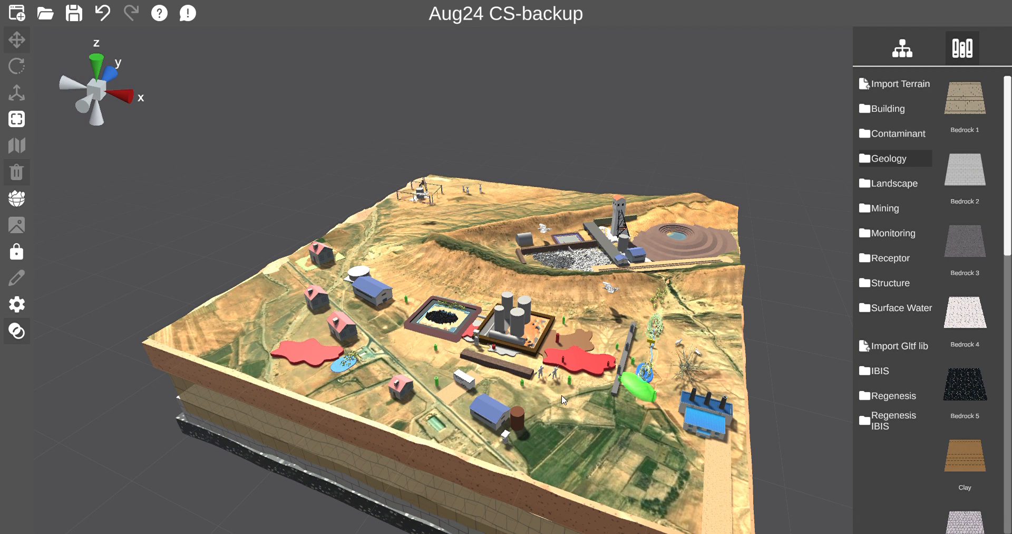
right_drag(562, 395, 560, 394)
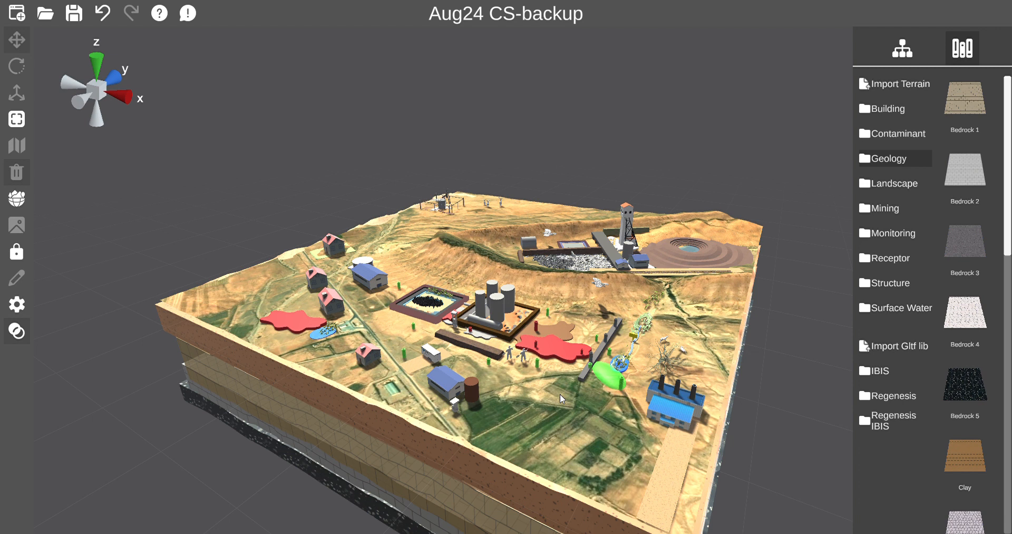
right_drag(560, 393, 564, 390)
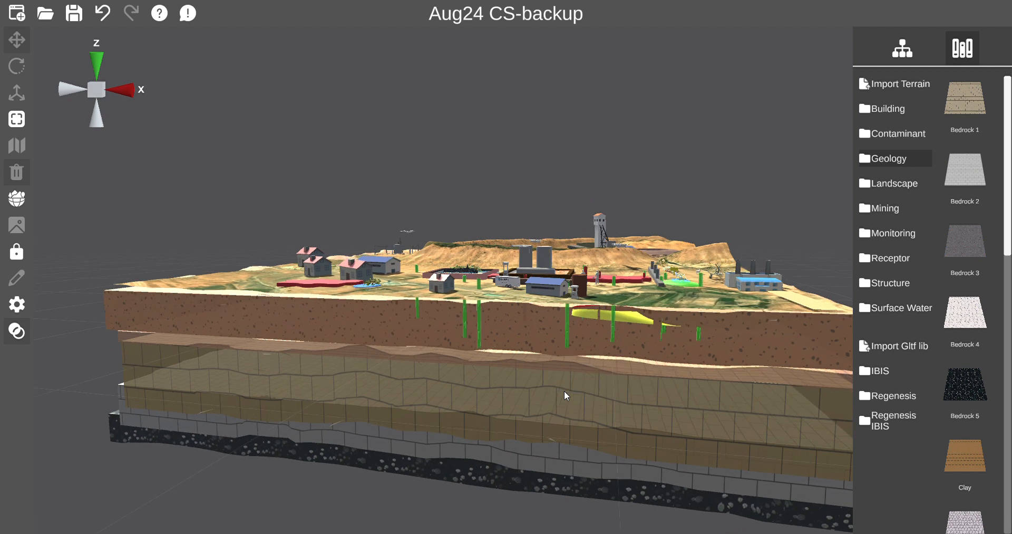
scroll(564, 390, up, 5)
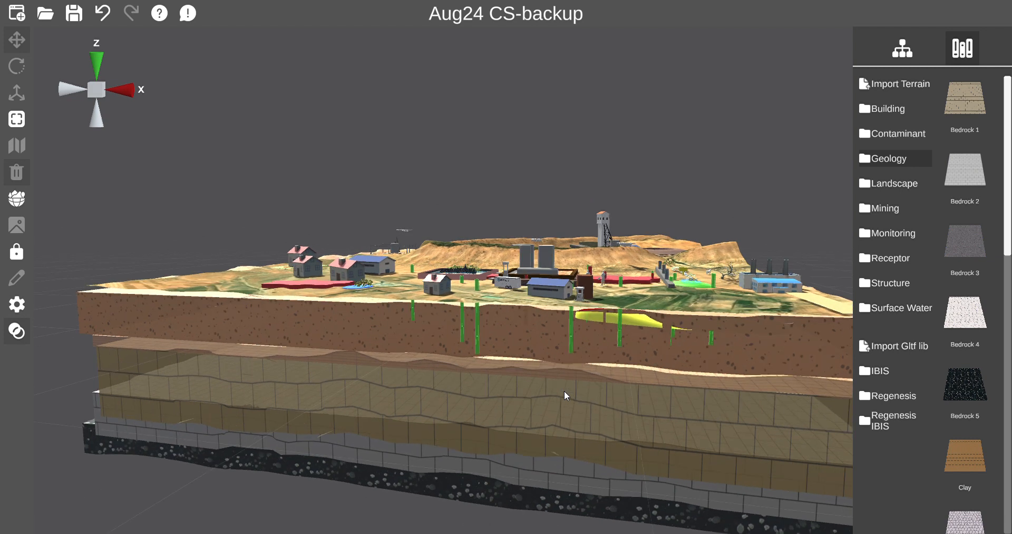
scroll(560, 405, up, 2)
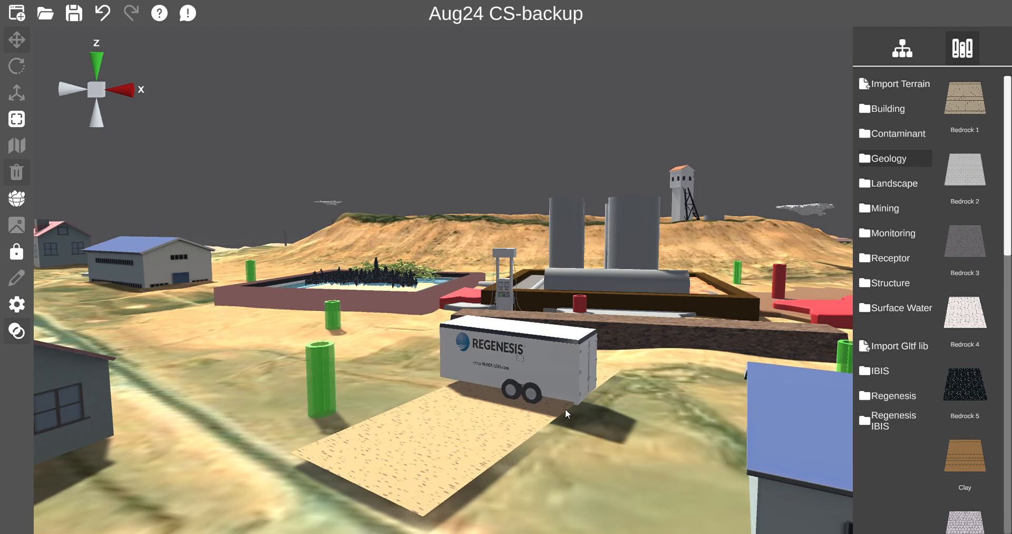
scroll(565, 408, down, 6)
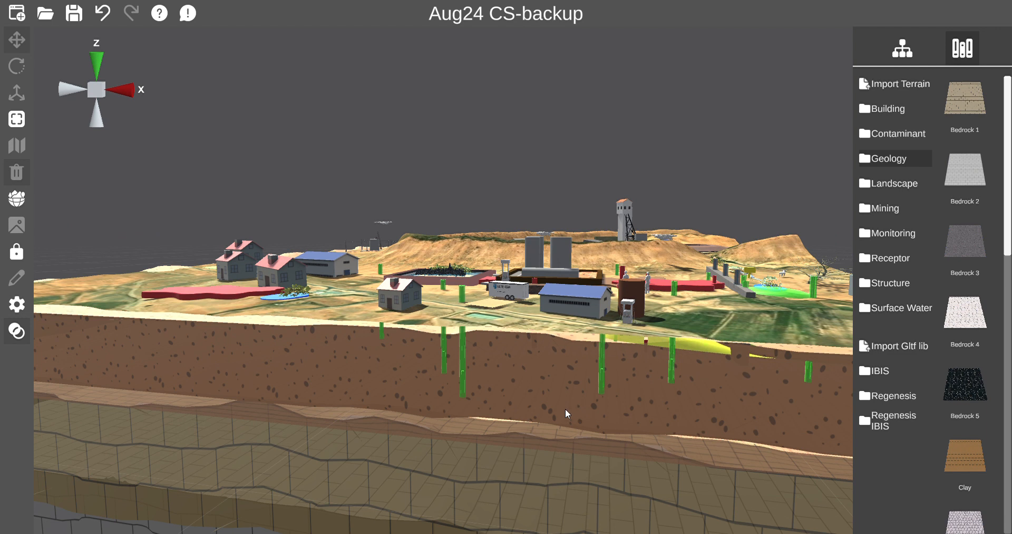
right_drag(561, 410, 562, 410)
scroll(562, 410, down, 3)
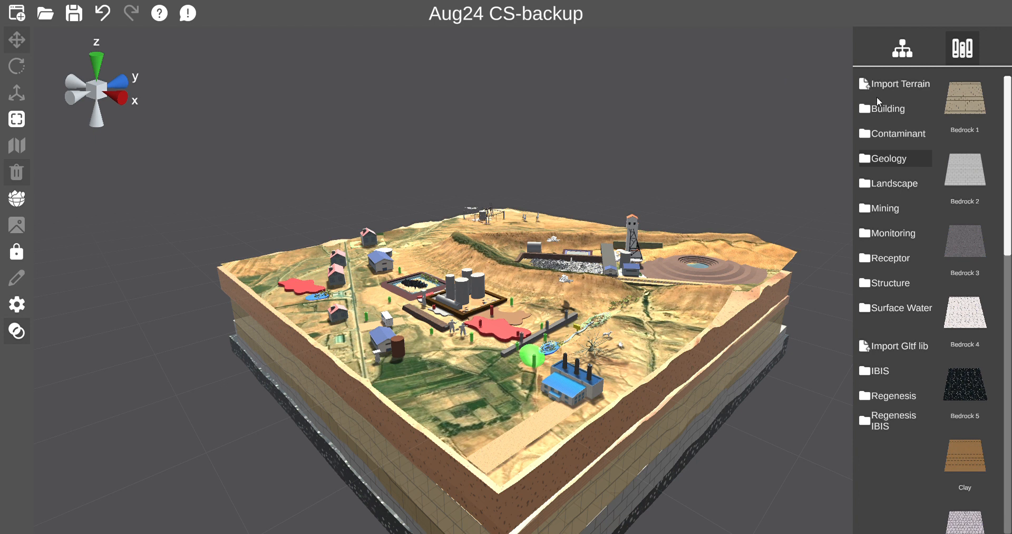
Browse the Building, Contaminant and Geology object libraries.
click(899, 113)
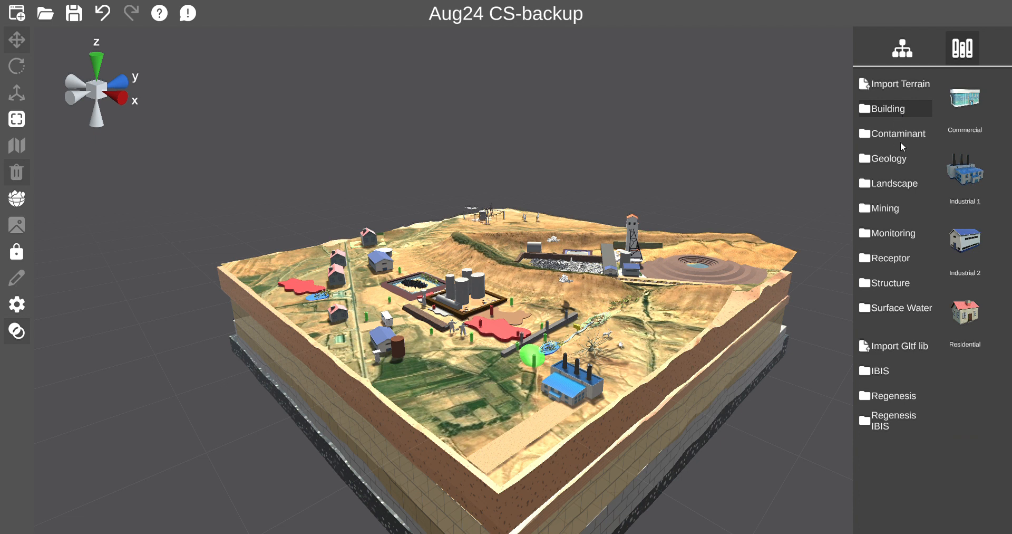
click(881, 132)
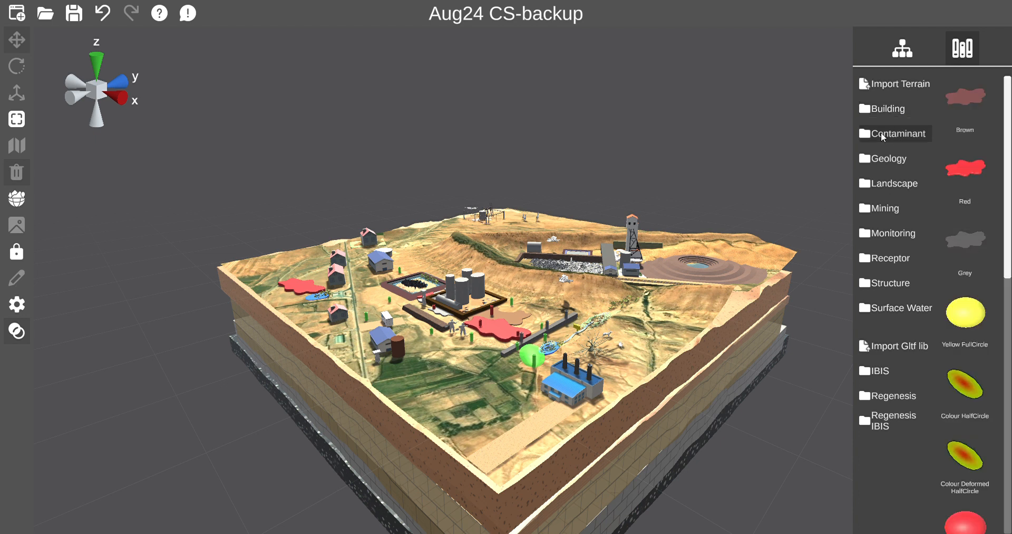
drag(1008, 116, 1011, 96)
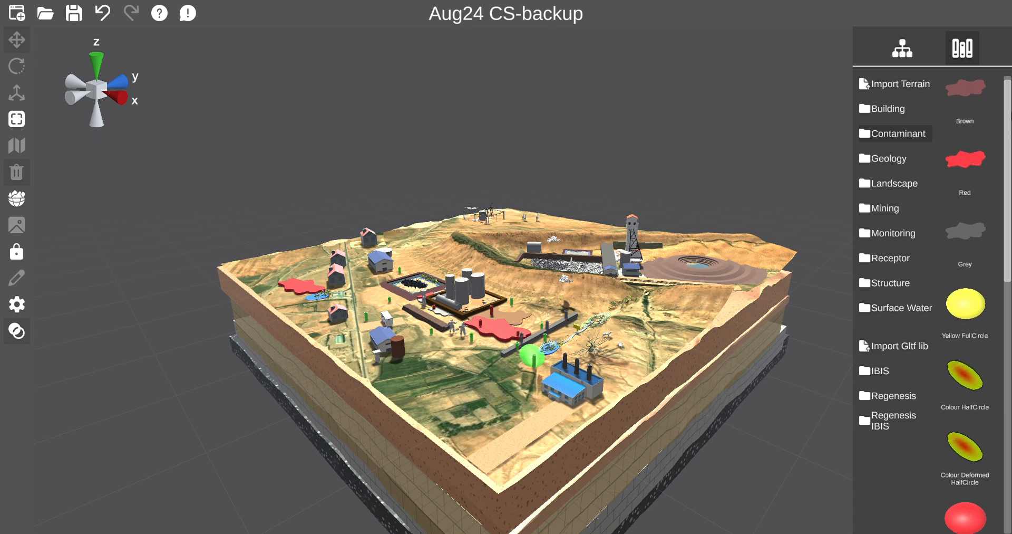
click(881, 162)
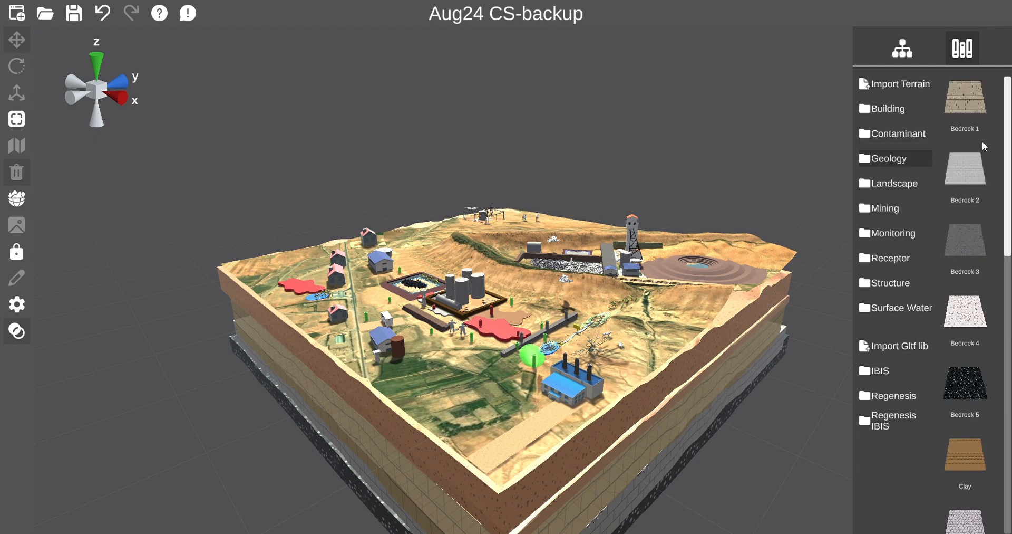
drag(1009, 113, 1009, 179)
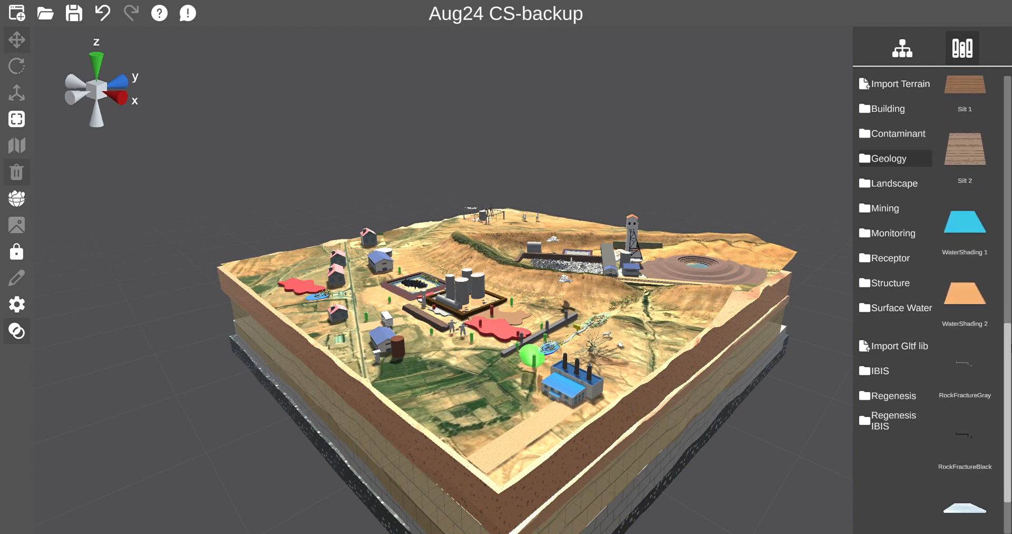
drag(1011, 367, 1011, 89)
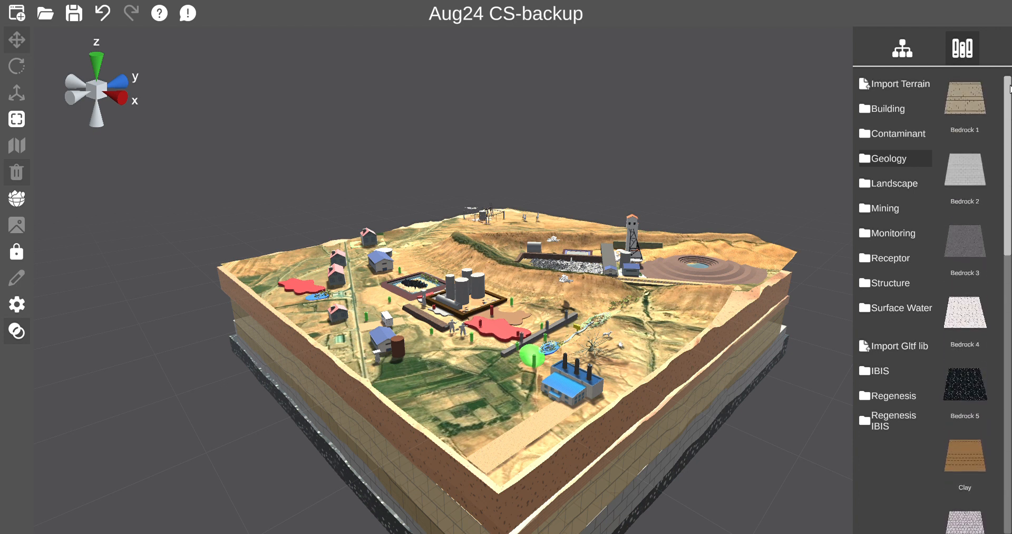
Browse the Landscape and Mining object libraries.
click(898, 190)
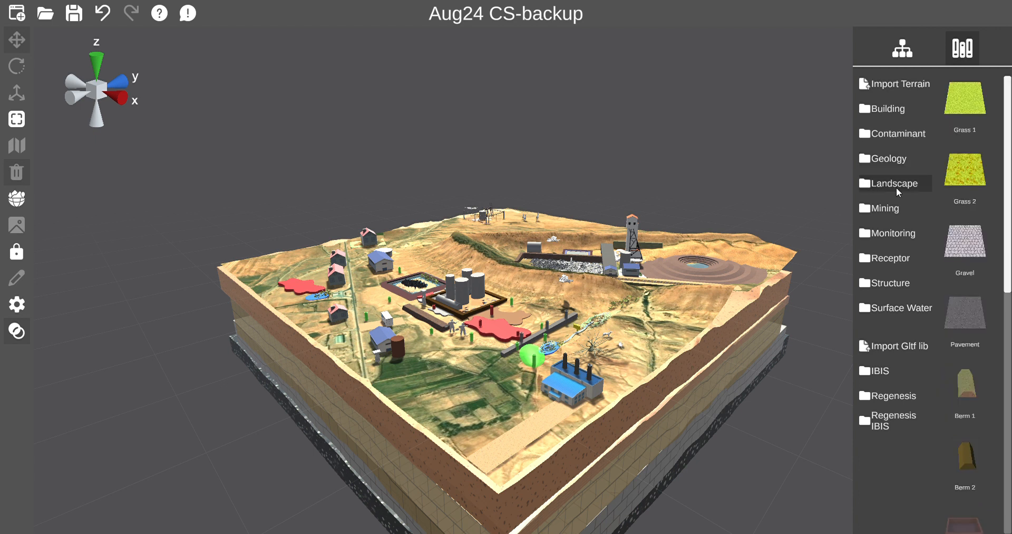
drag(1006, 114, 1010, 327)
click(894, 210)
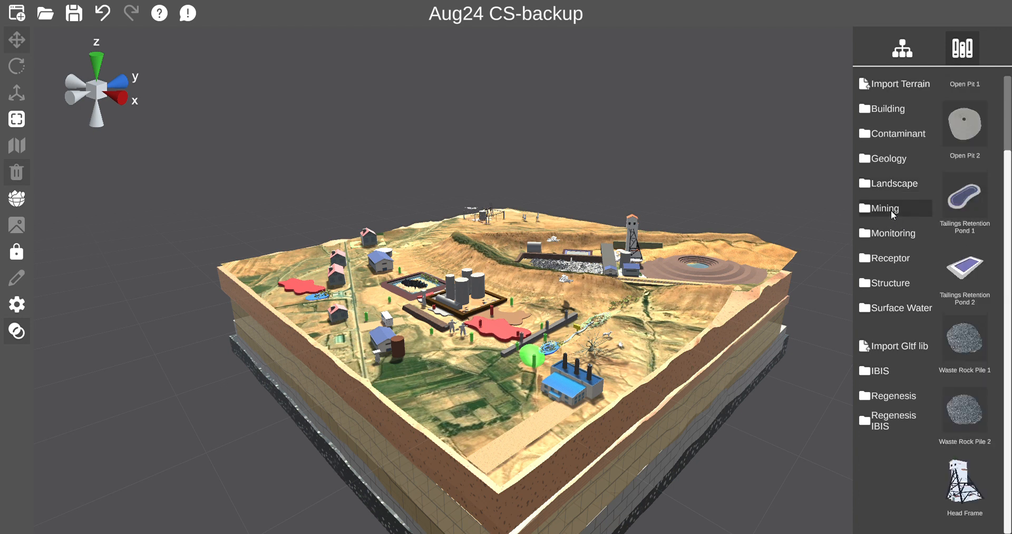
drag(1005, 176, 1004, 140)
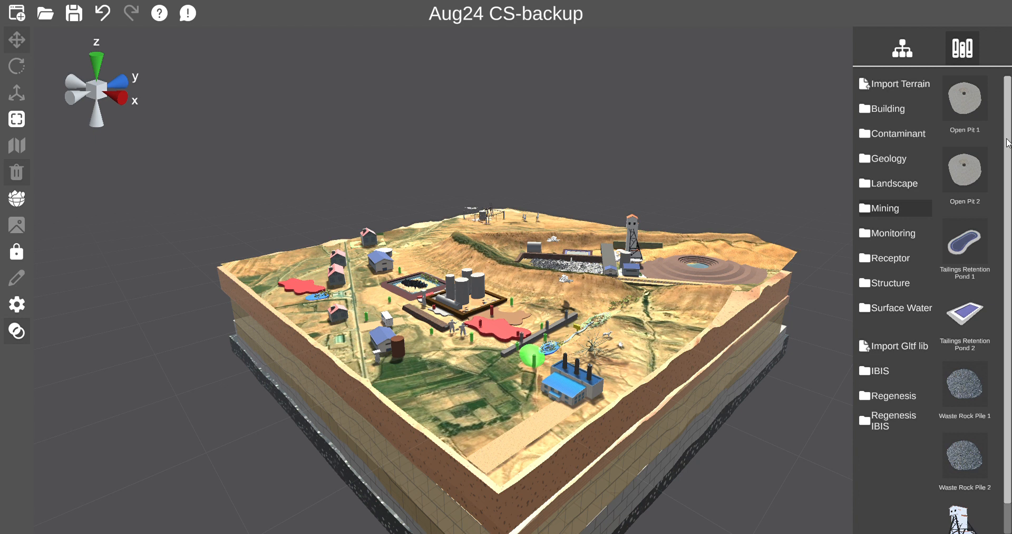
drag(1008, 166, 1008, 214)
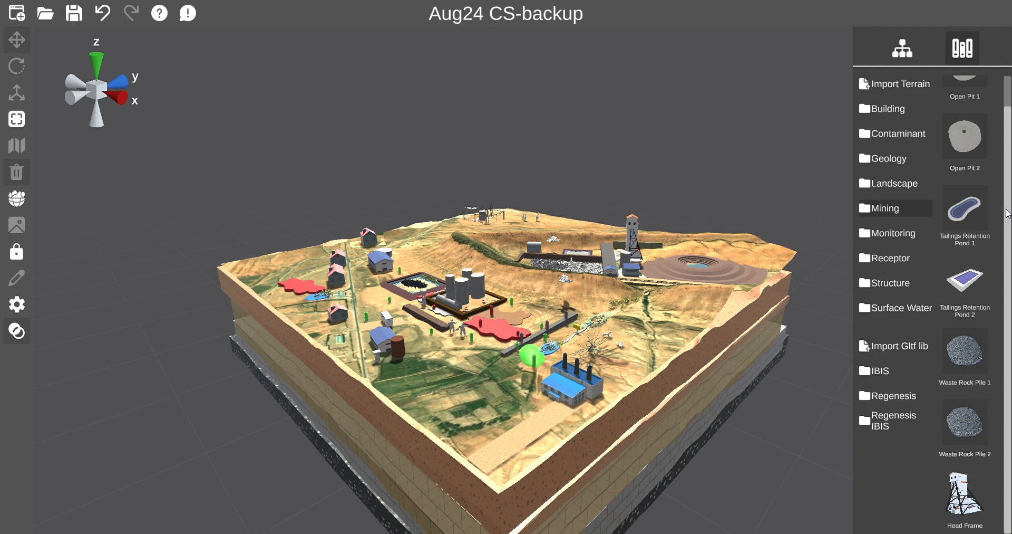
Browse the Monitoring, Receptor, Structure and Geology object libraries.
click(885, 237)
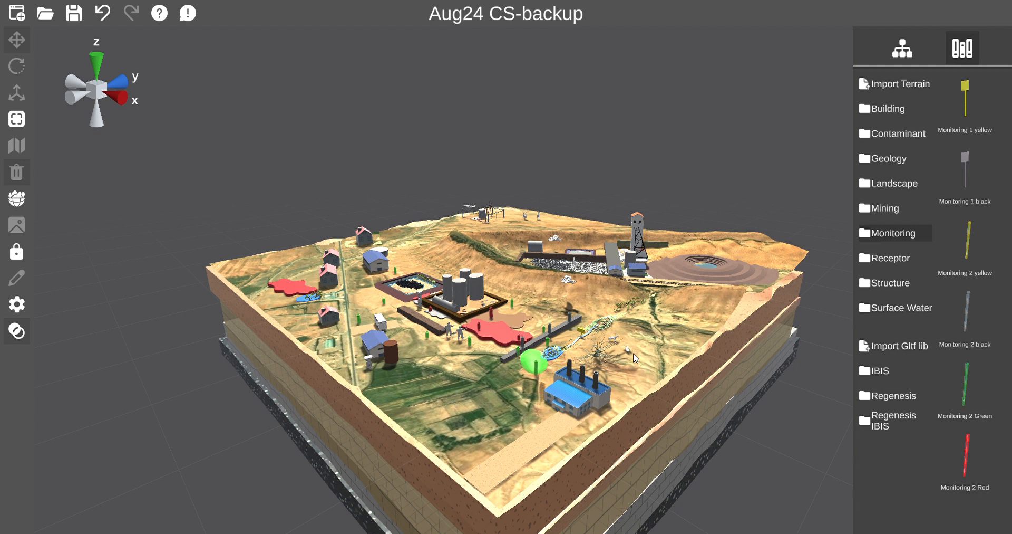
click(886, 258)
drag(1008, 189, 1009, 228)
scroll(570, 372, up, 3)
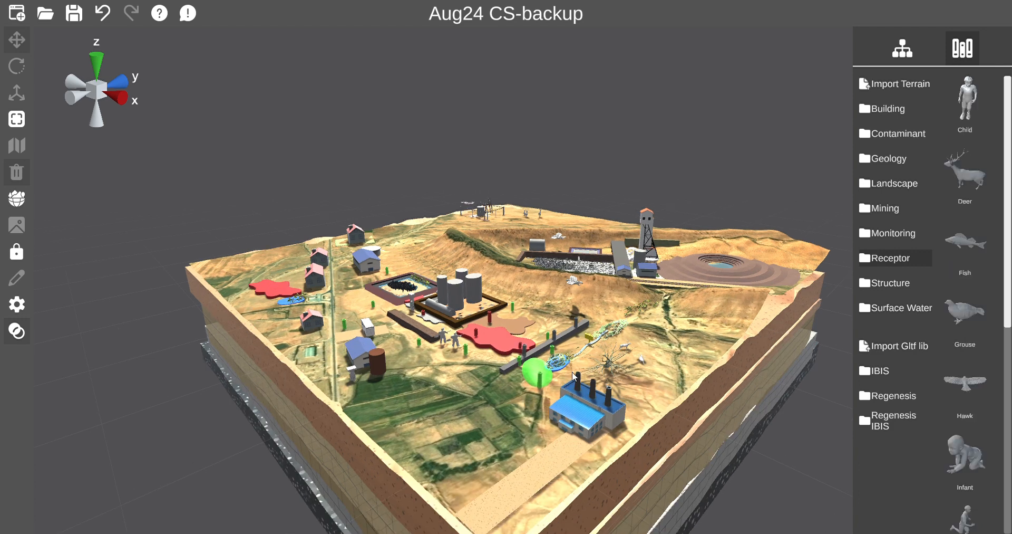
mouse_move(578, 353)
middle_down()
mouse_move(571, 361)
mouse_move(585, 361)
middle_up()
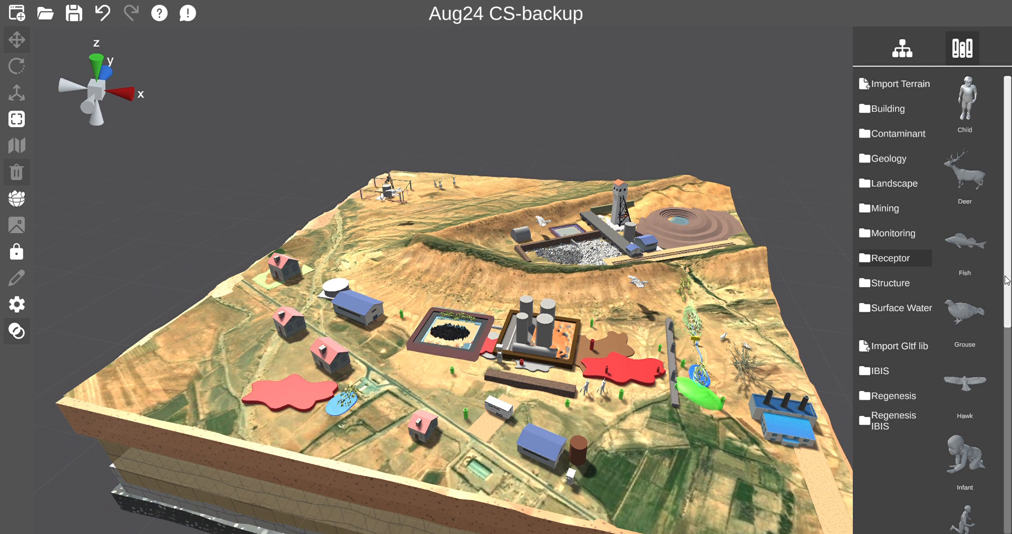
click(893, 283)
mouse_move(1008, 200)
mouse_down()
mouse_move(1007, 393)
mouse_move(1007, 202)
mouse_up()
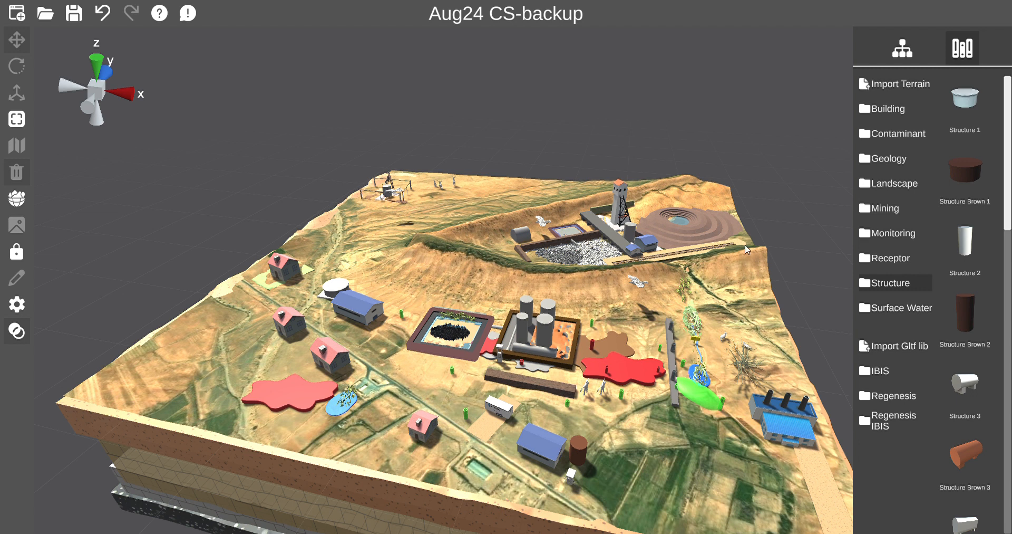
click(880, 159)
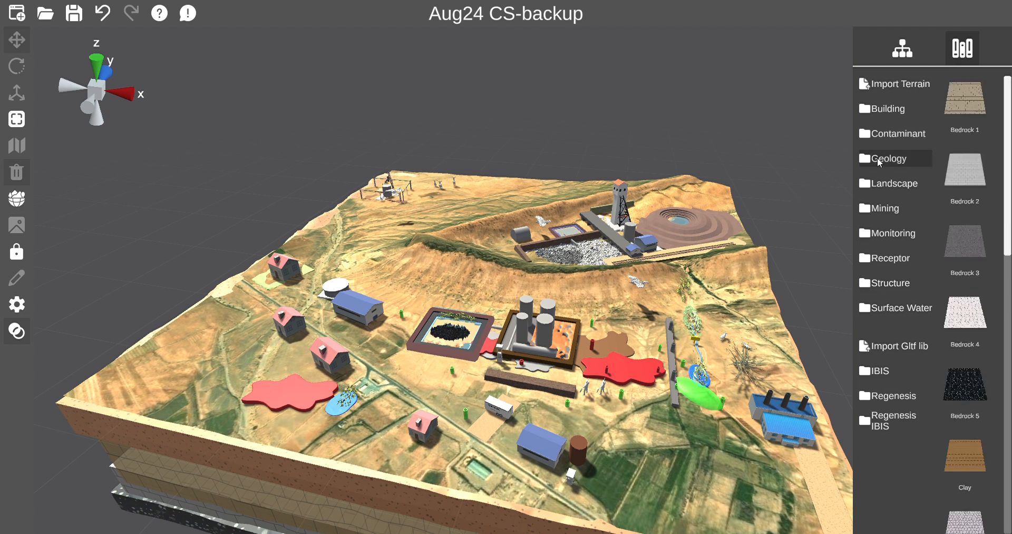
Filter the scene hierarchy to Geology and select the Base Sands layer.
click(903, 45)
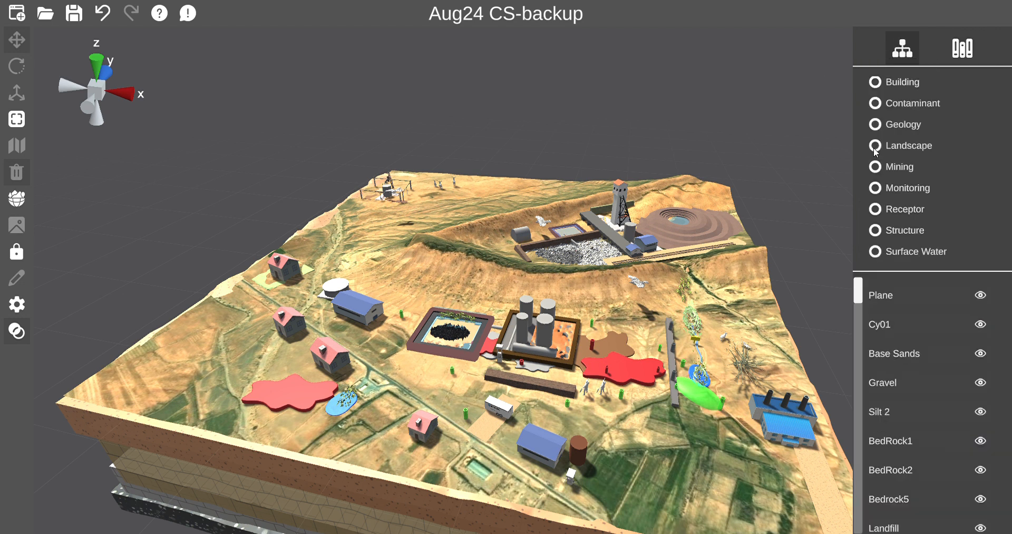
drag(859, 291, 860, 279)
click(875, 124)
drag(858, 347, 861, 325)
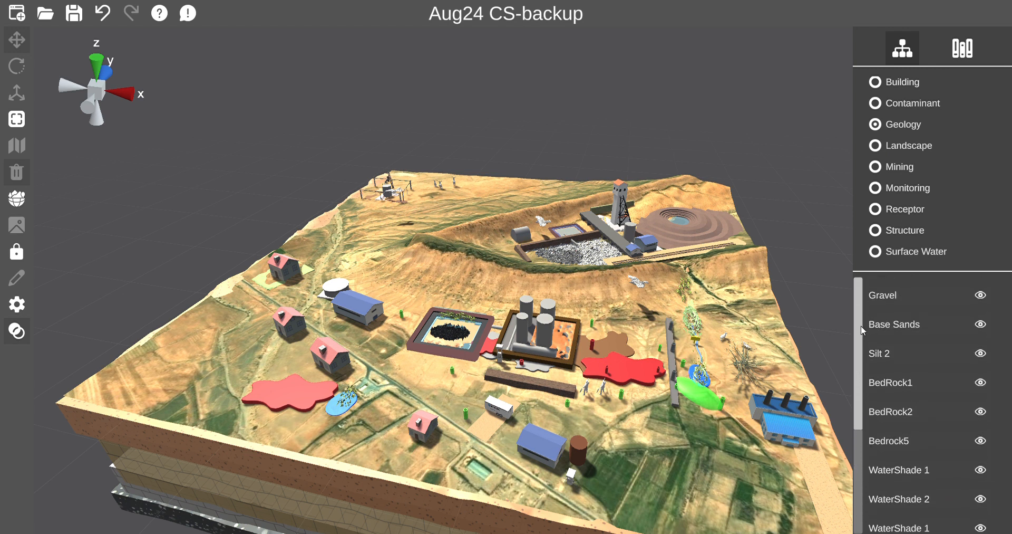
click(889, 322)
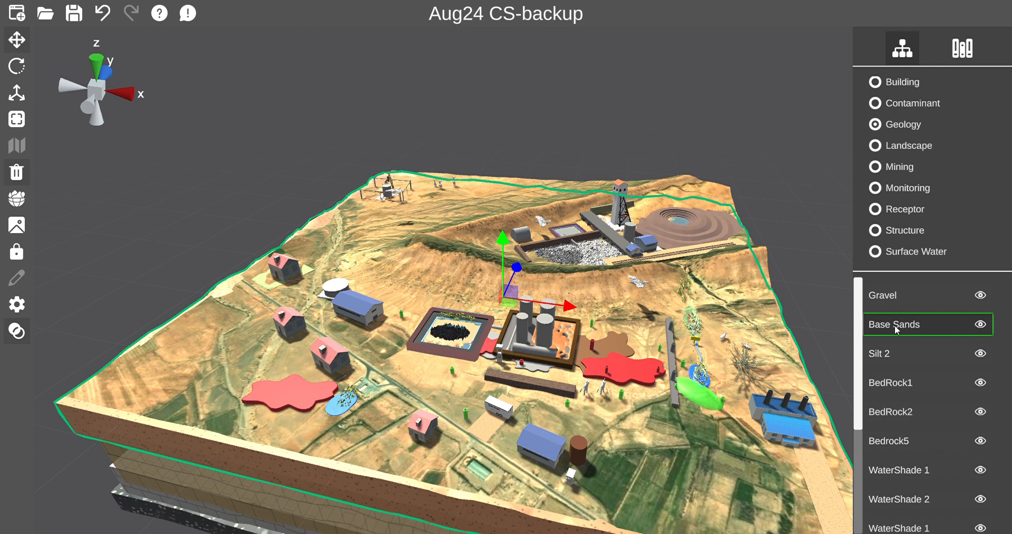
Set the Base Sands layer's opacity to the lowest value.
middle_drag(536, 416, 541, 410)
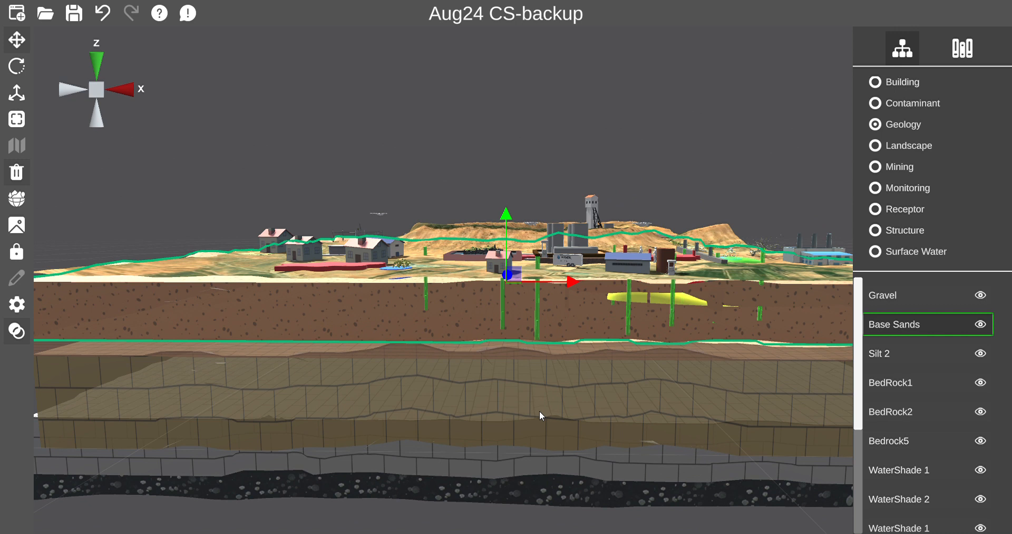
click(20, 336)
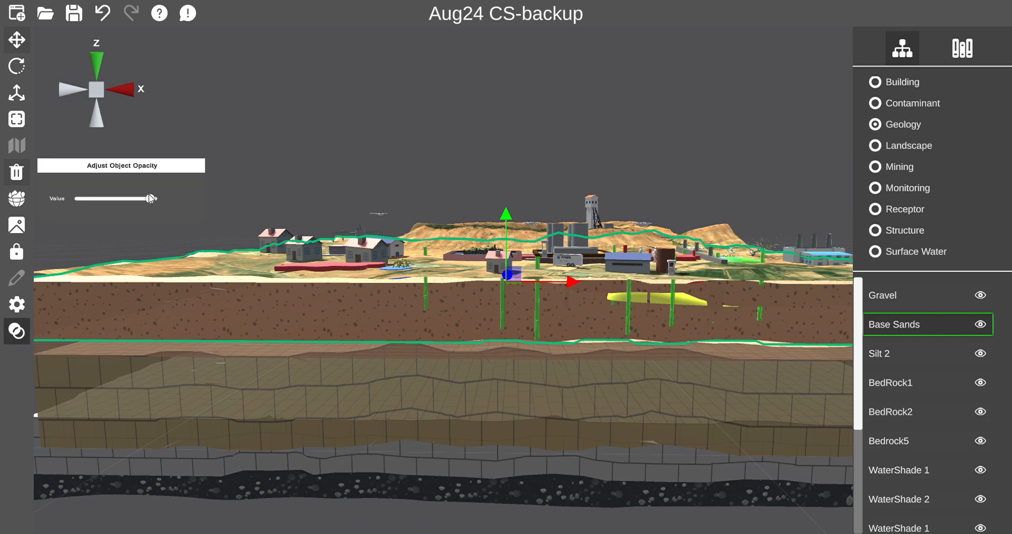
drag(150, 199, 77, 236)
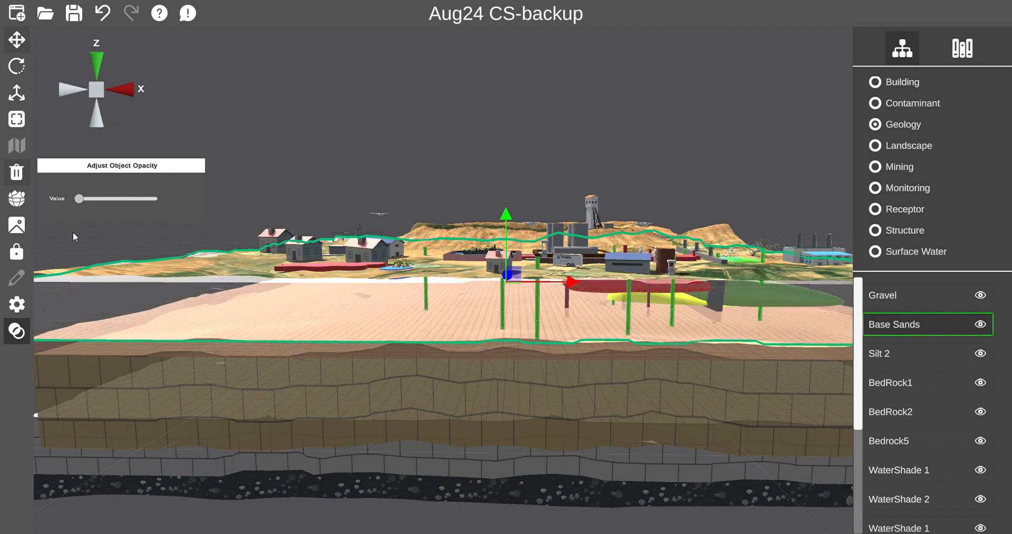
Hide the Base Sands layer and show it again.
click(981, 324)
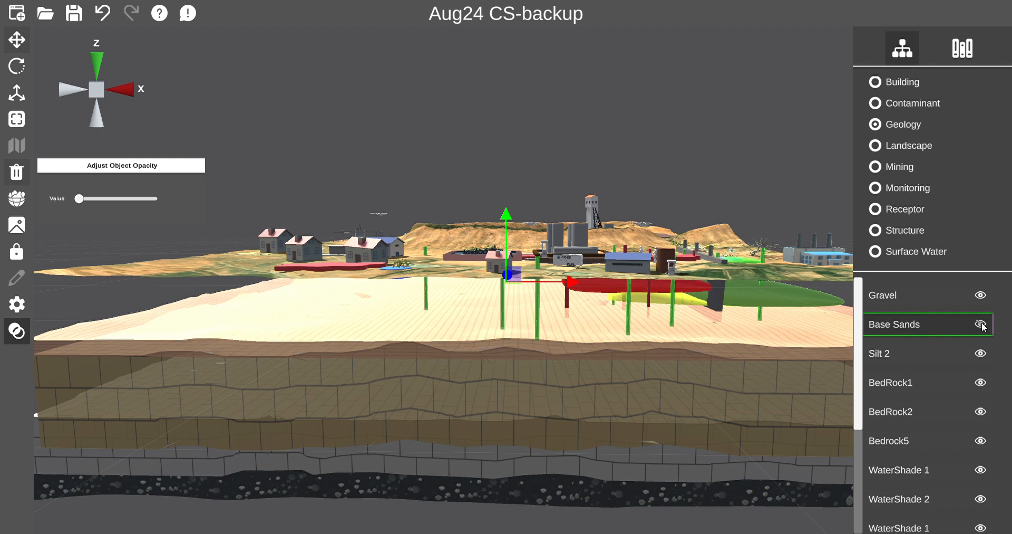
click(981, 325)
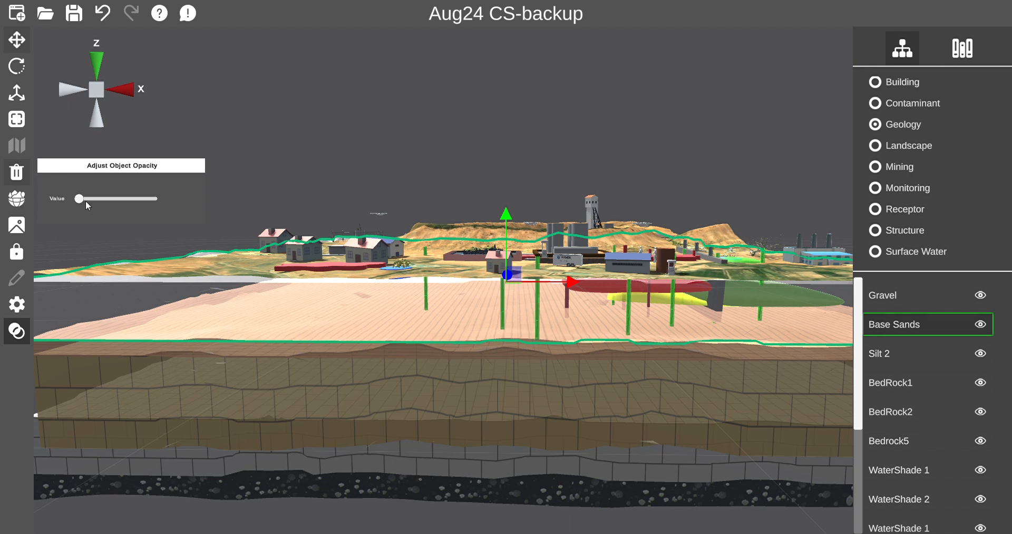
Raise the Base Sands layer's opacity slightly.
drag(80, 199, 97, 209)
right_drag(391, 324, 370, 330)
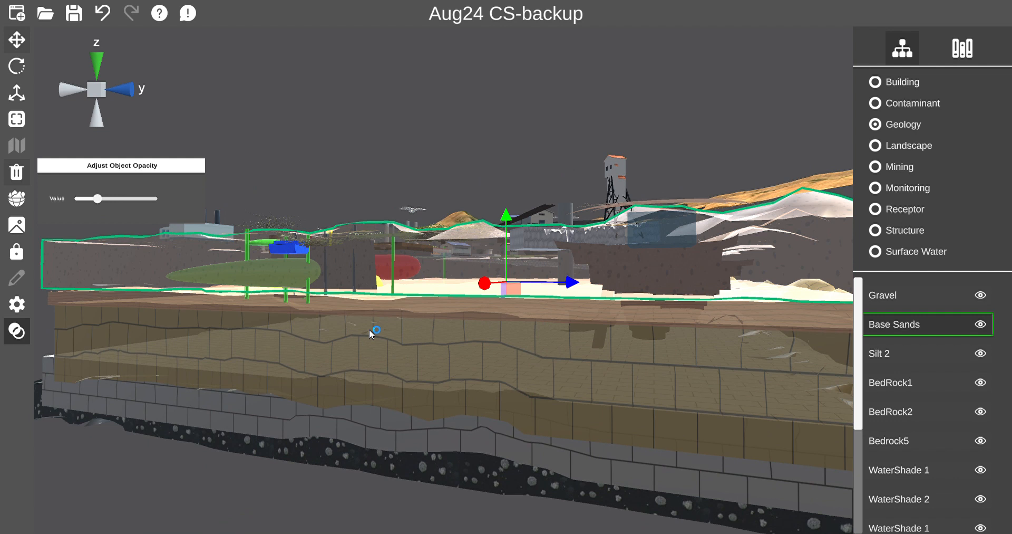
Hide the Base Sands and Silt 2 geology layers and select Silt 2.
click(982, 330)
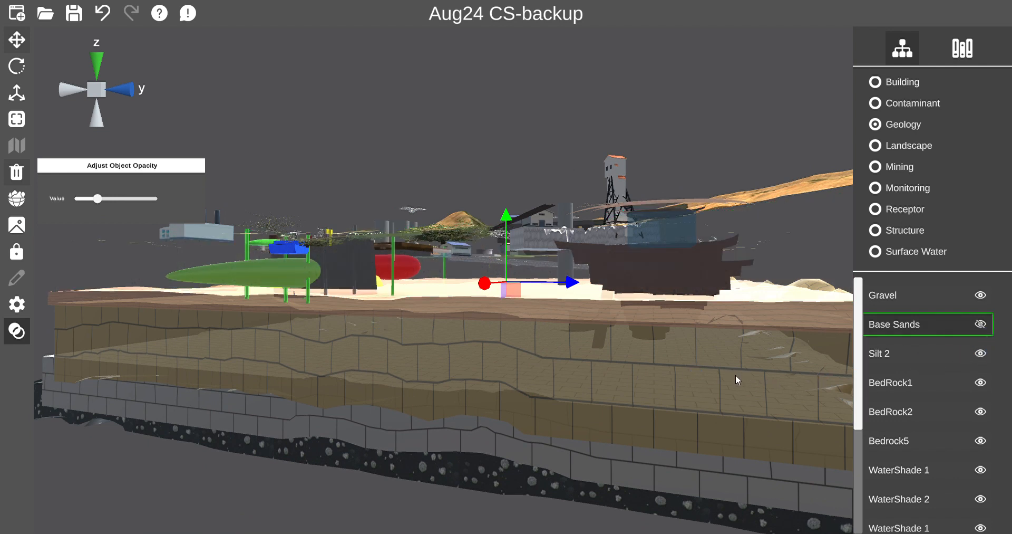
click(982, 354)
click(885, 359)
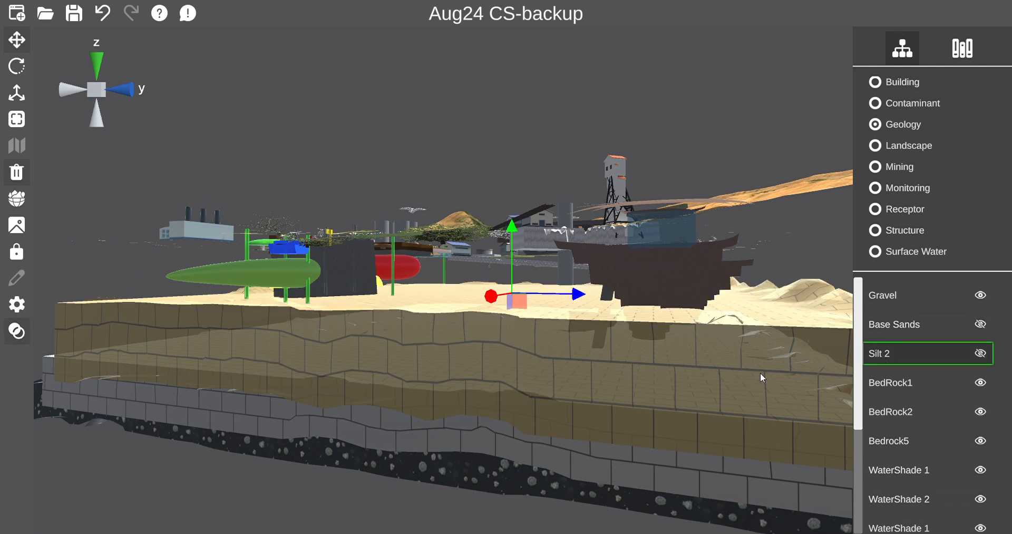
middle_drag(571, 394, 569, 398)
mouse_move(572, 398)
middle_down()
mouse_move(582, 394)
mouse_move(578, 402)
middle_up()
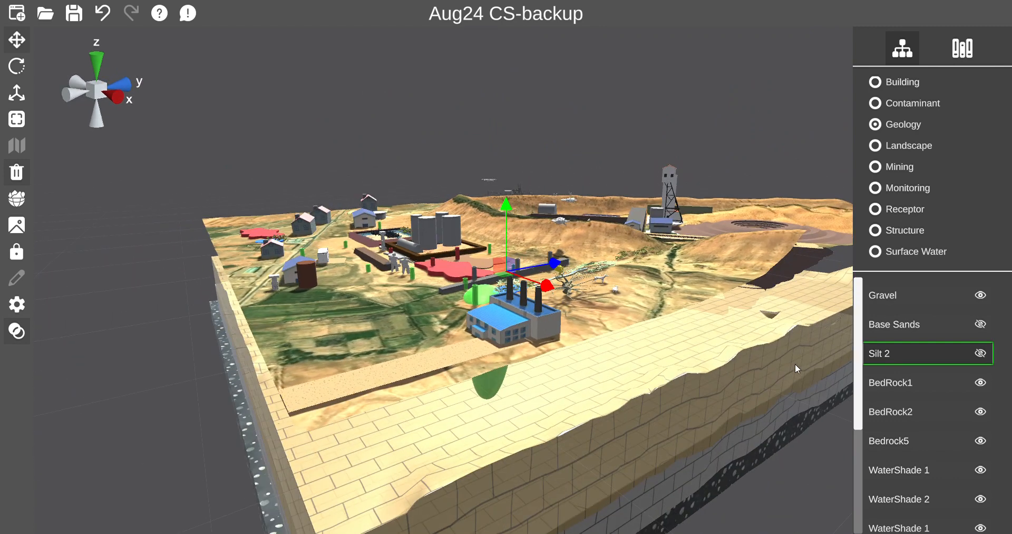
Show the Silt 2 and Base Sands layers again.
click(982, 353)
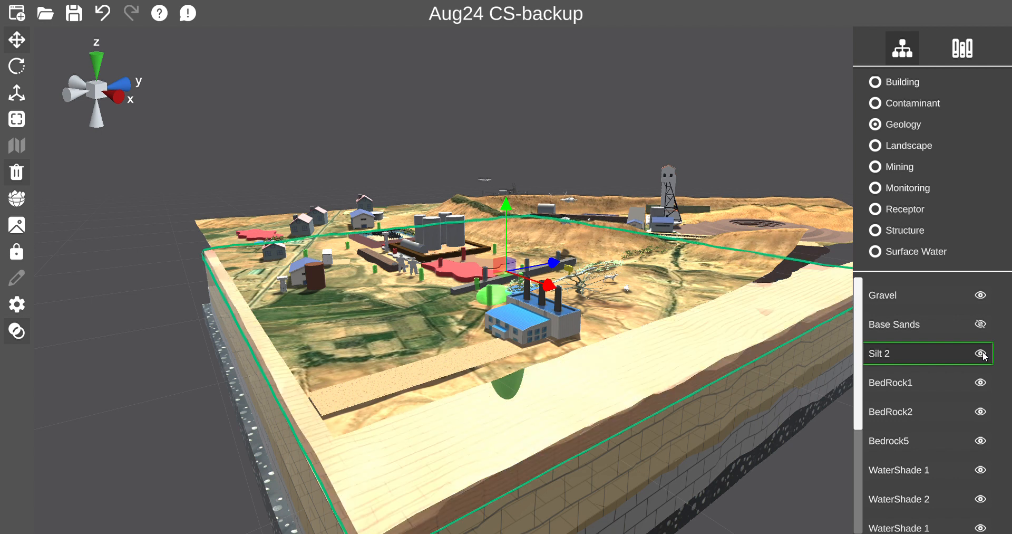
middle_drag(648, 431, 615, 441)
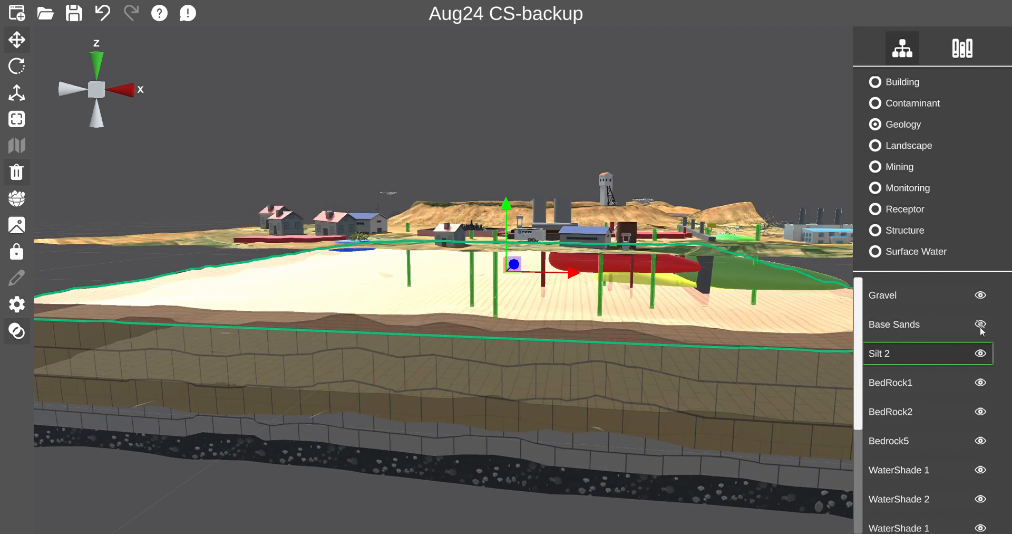
click(980, 324)
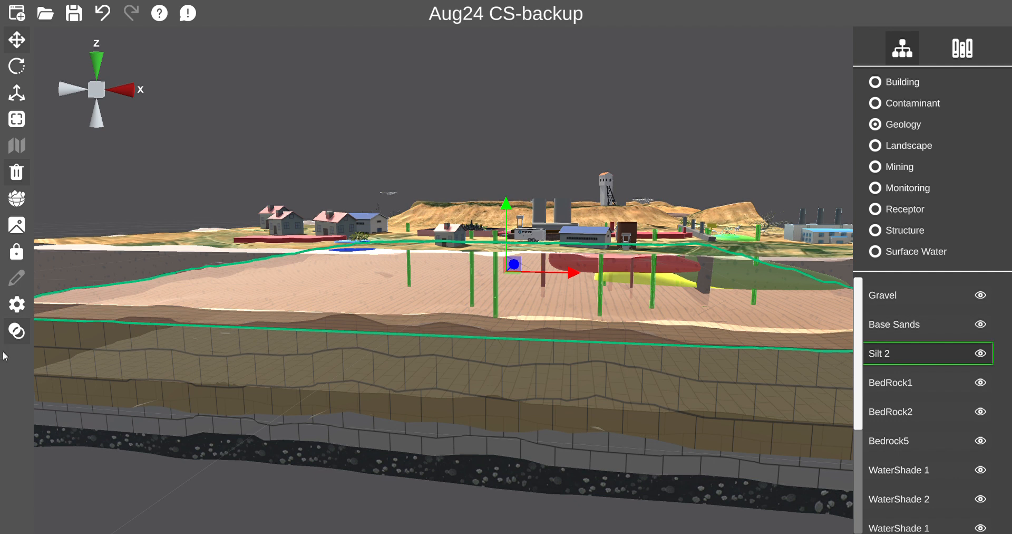
Open the global settings and change the background colour to light lavender E2E2F1.
click(18, 331)
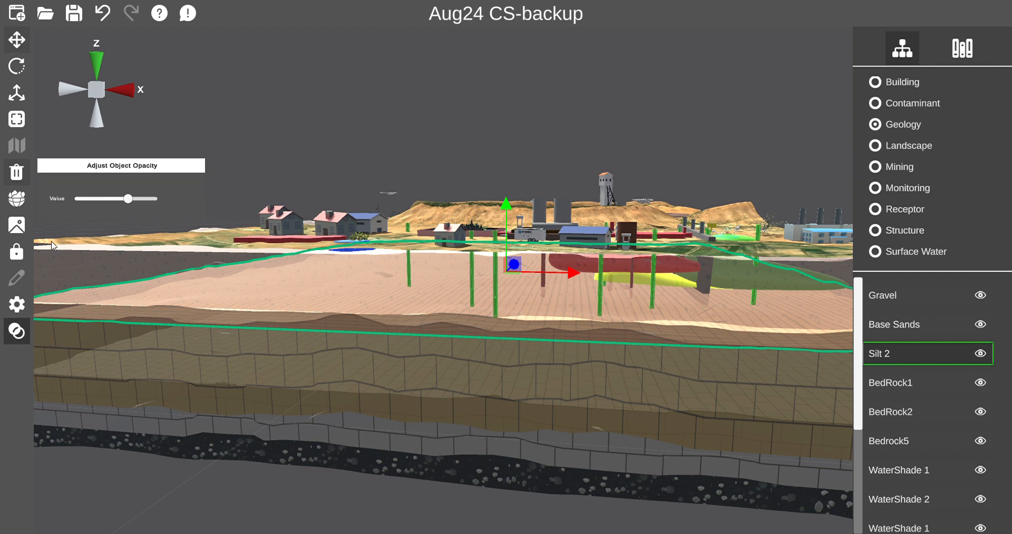
click(16, 304)
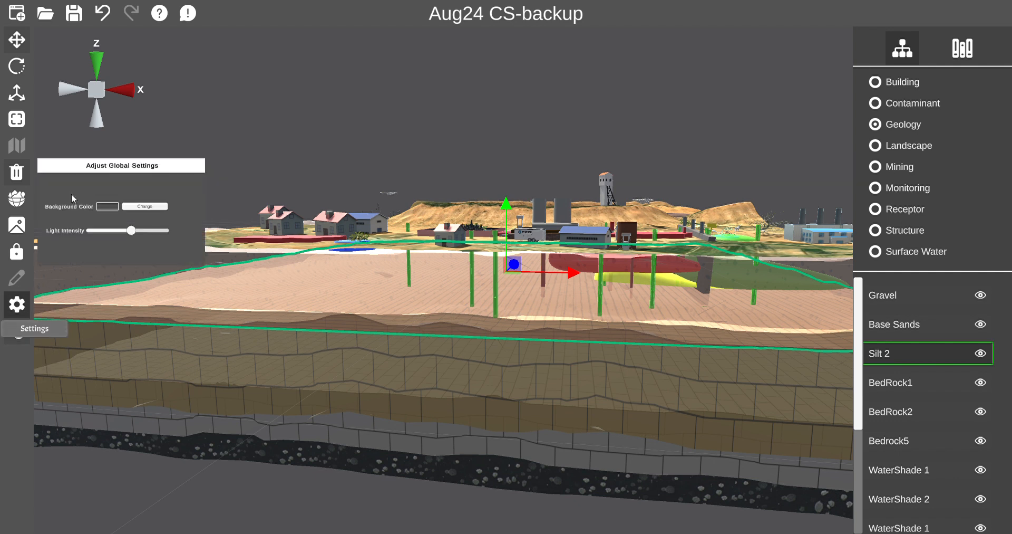
click(157, 207)
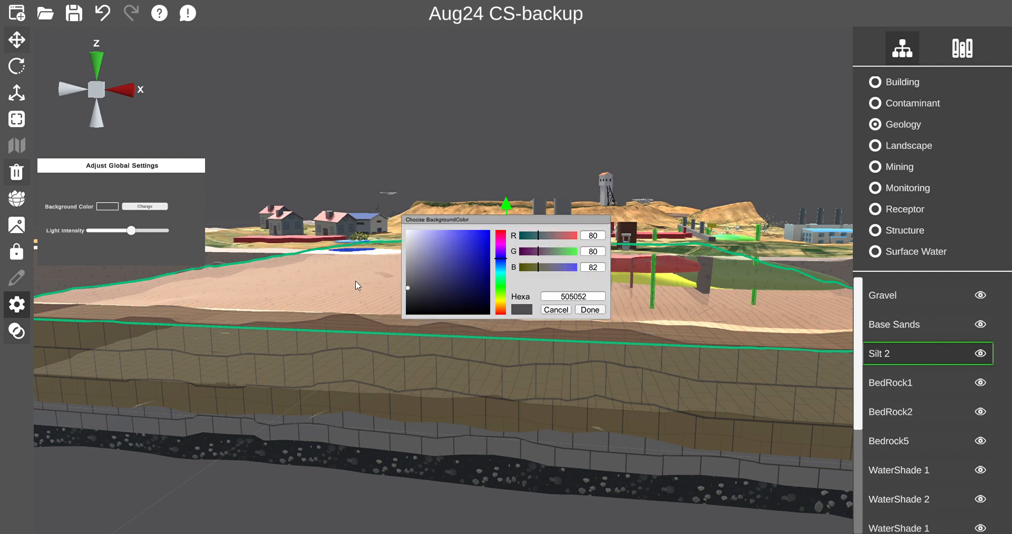
mouse_move(407, 287)
mouse_down()
mouse_move(411, 232)
mouse_move(413, 290)
mouse_move(444, 236)
mouse_move(410, 233)
mouse_up()
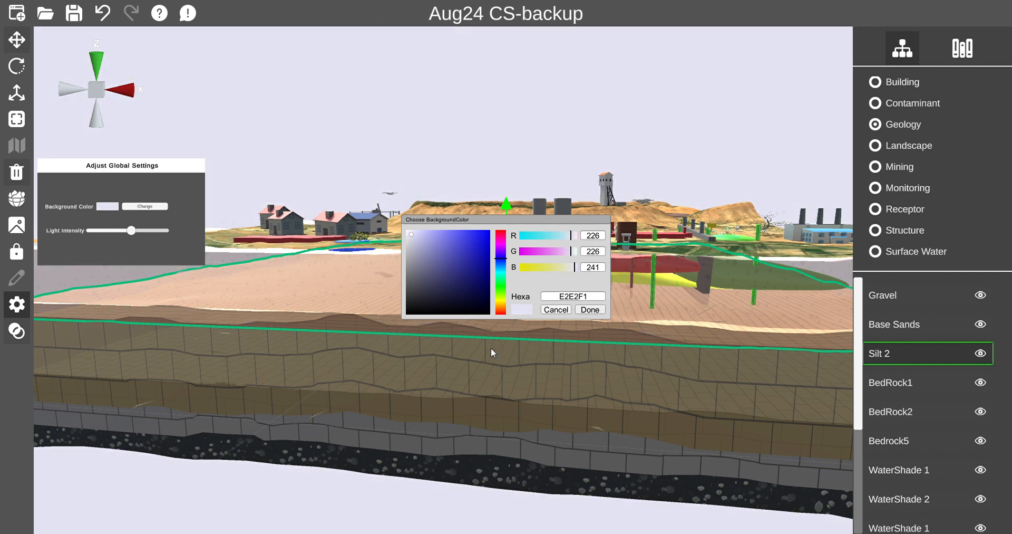
scroll(479, 352, down, 1)
click(589, 309)
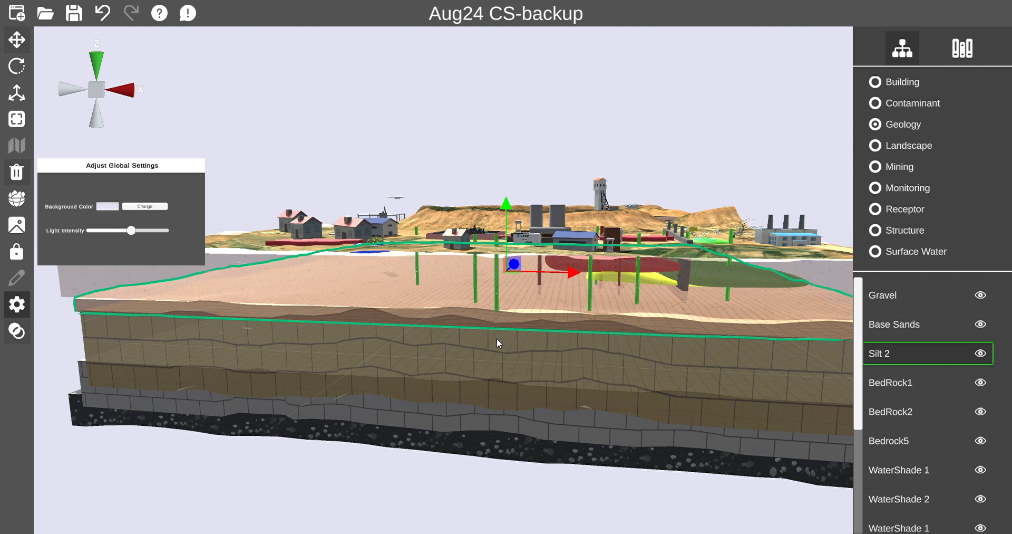
right_drag(456, 352, 395, 351)
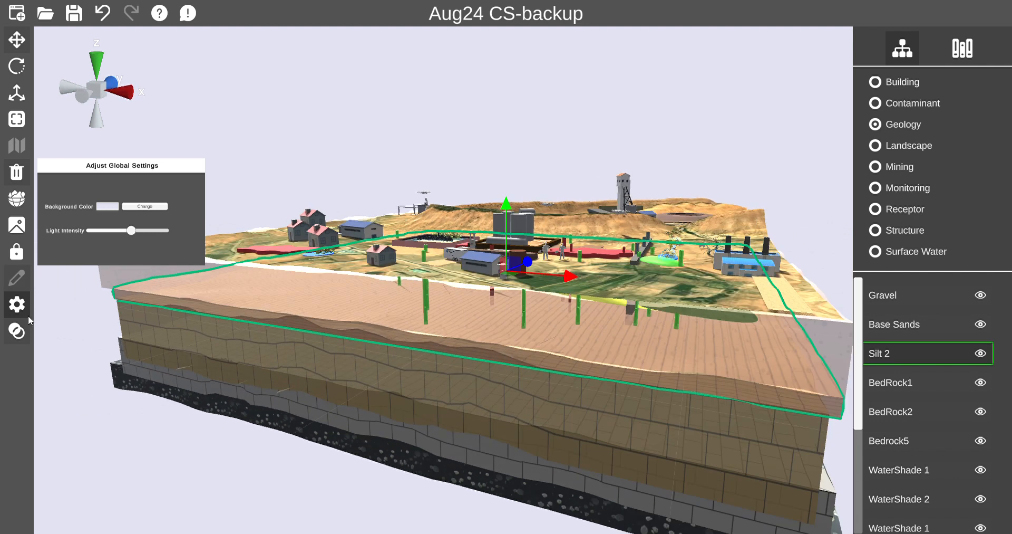
click(18, 304)
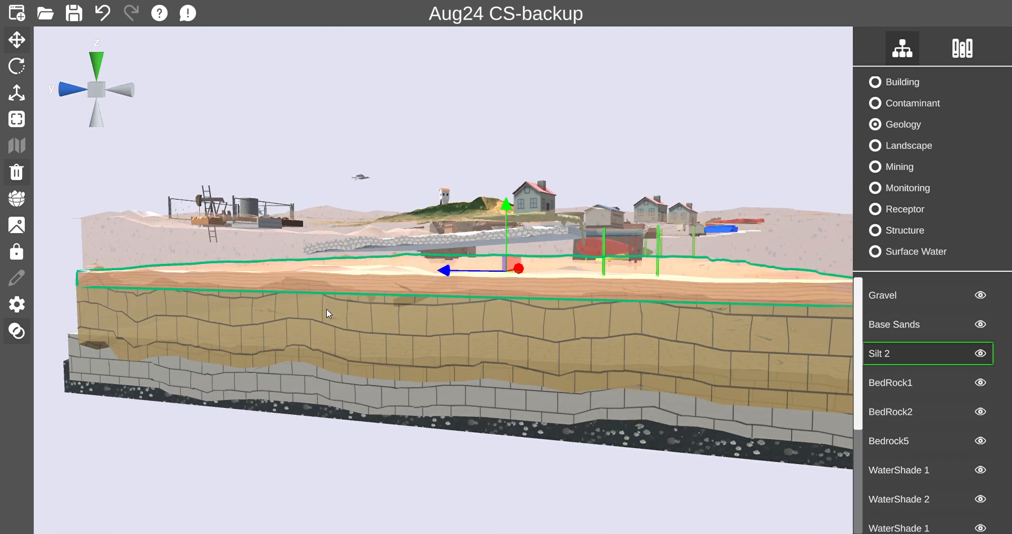
Open the Change Topography tool, switch its tool type to Hill, and close it.
mouse_move(327, 309)
middle_down()
mouse_move(342, 312)
mouse_move(326, 312)
middle_up()
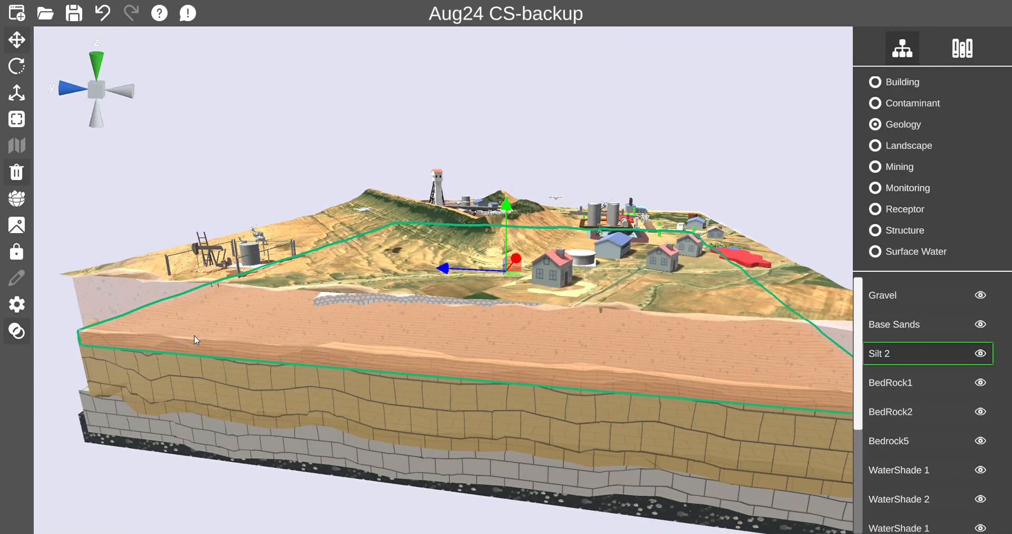
click(17, 199)
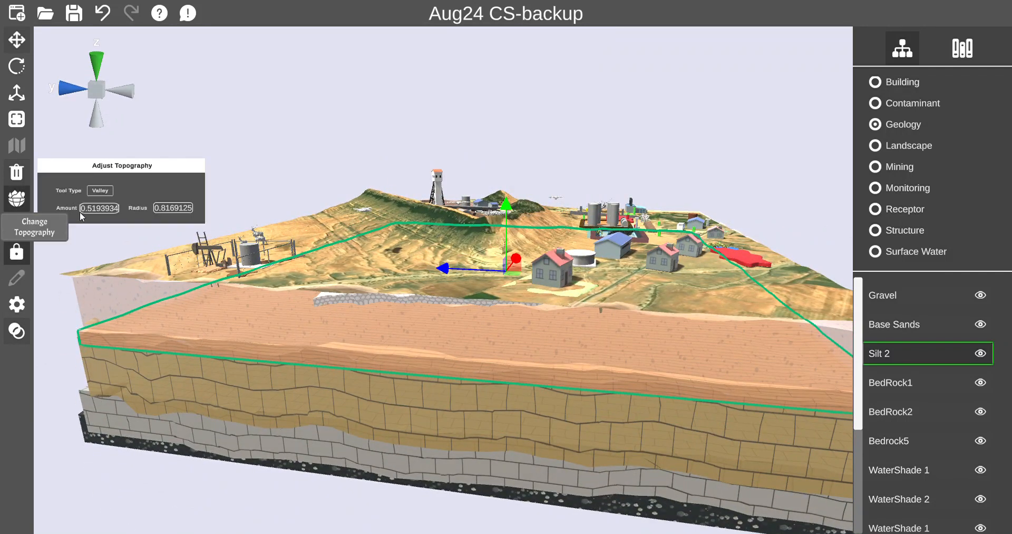
drag(367, 353, 535, 373)
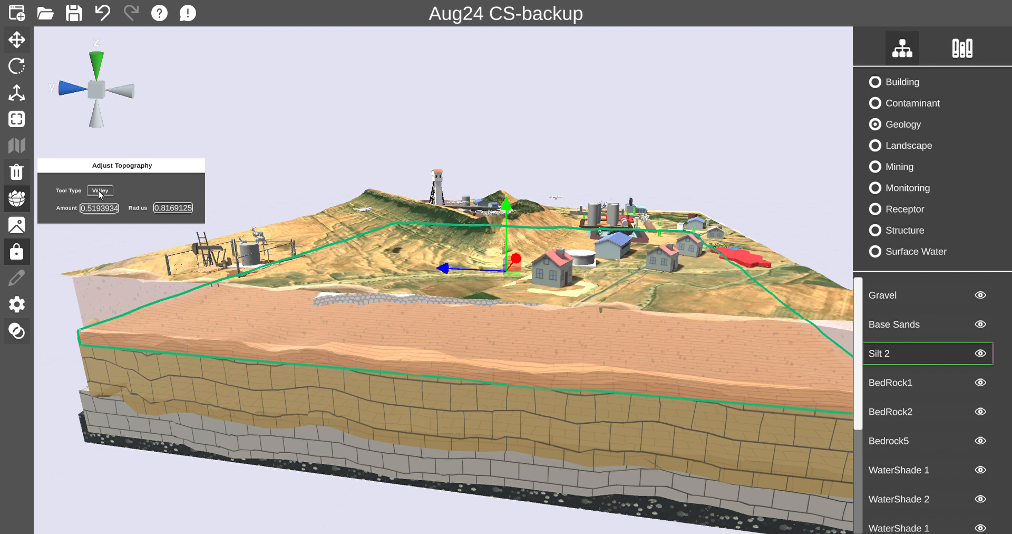
drag(403, 358, 651, 383)
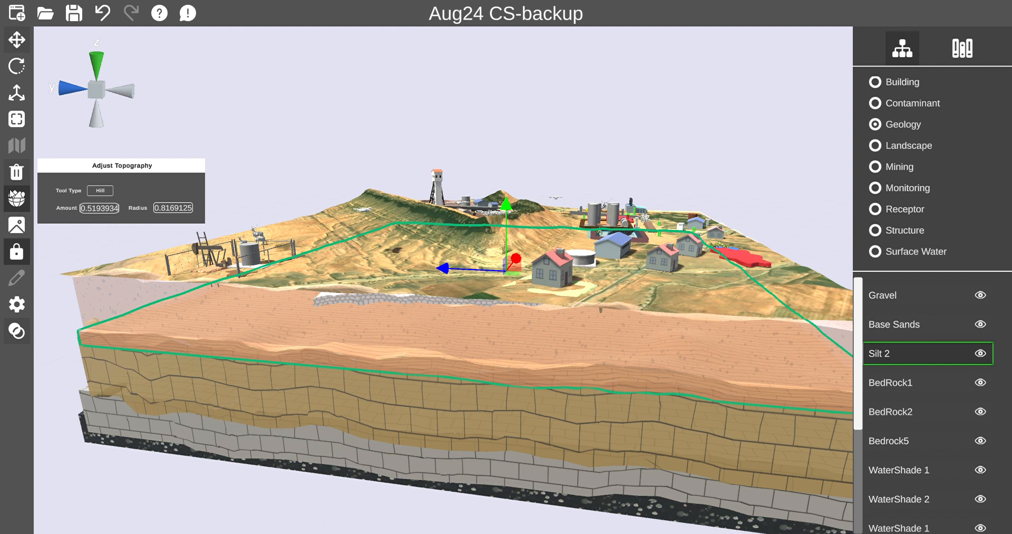
click(11, 197)
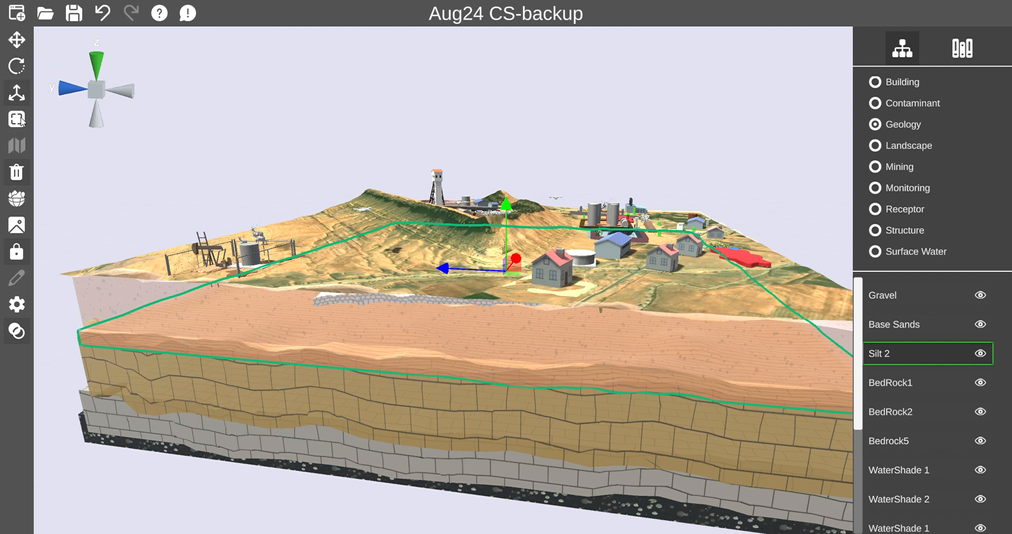
Clear the current selection by clicking on the terrain surface.
mouse_move(267, 268)
middle_down()
mouse_move(408, 283)
mouse_move(269, 300)
mouse_move(262, 268)
middle_up()
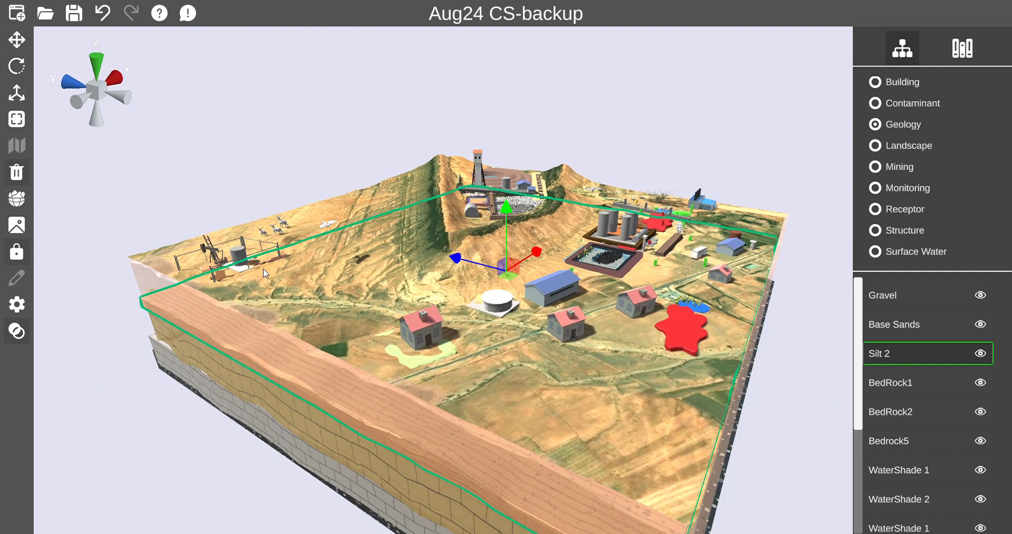
click(266, 273)
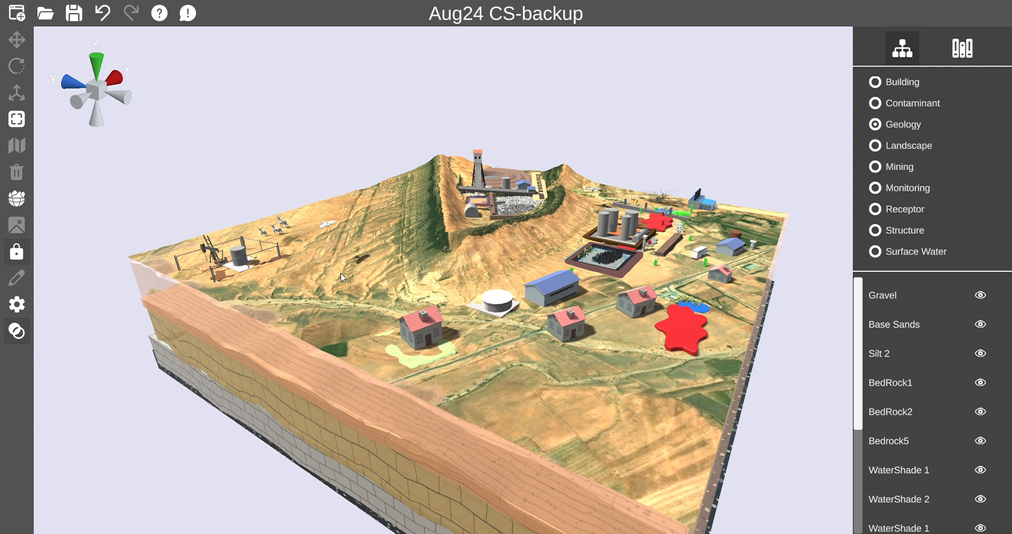
middle_drag(366, 283, 358, 282)
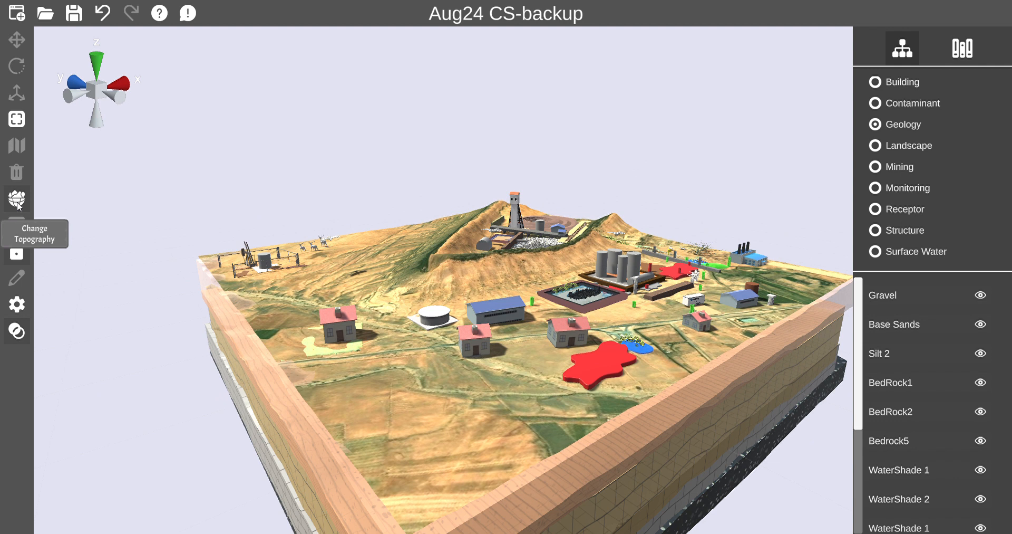
middle_drag(335, 388, 340, 389)
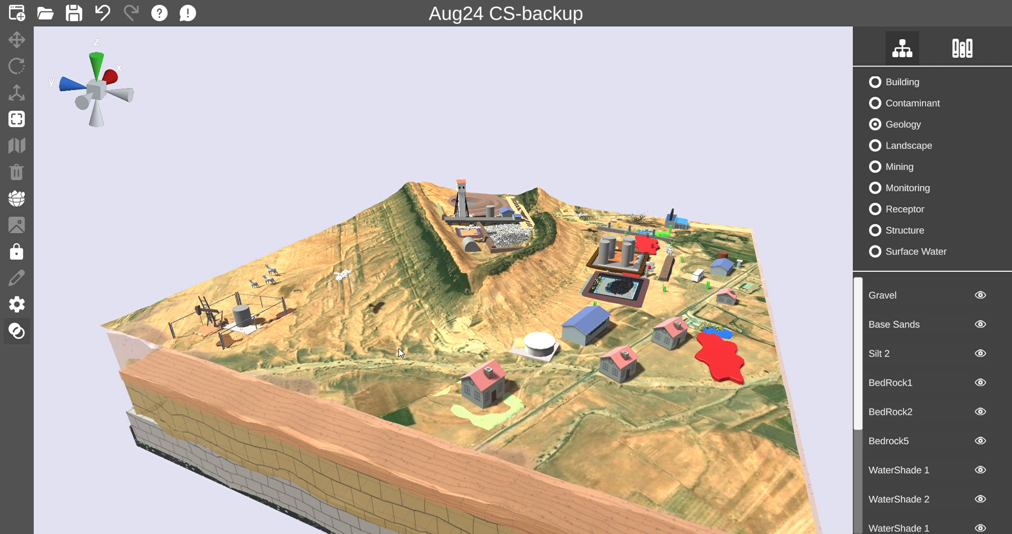
scroll(395, 371, up, 3)
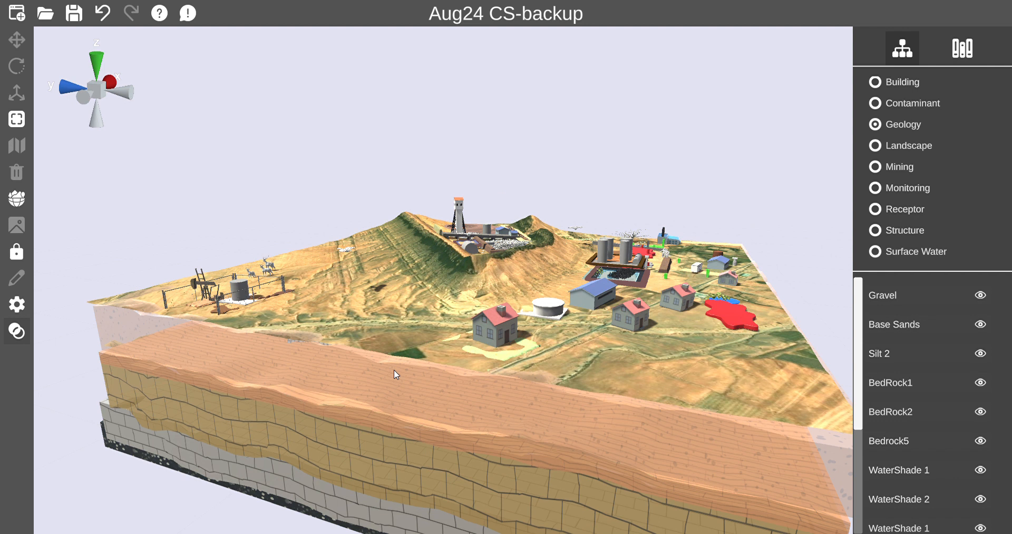
drag(397, 374, 101, 331)
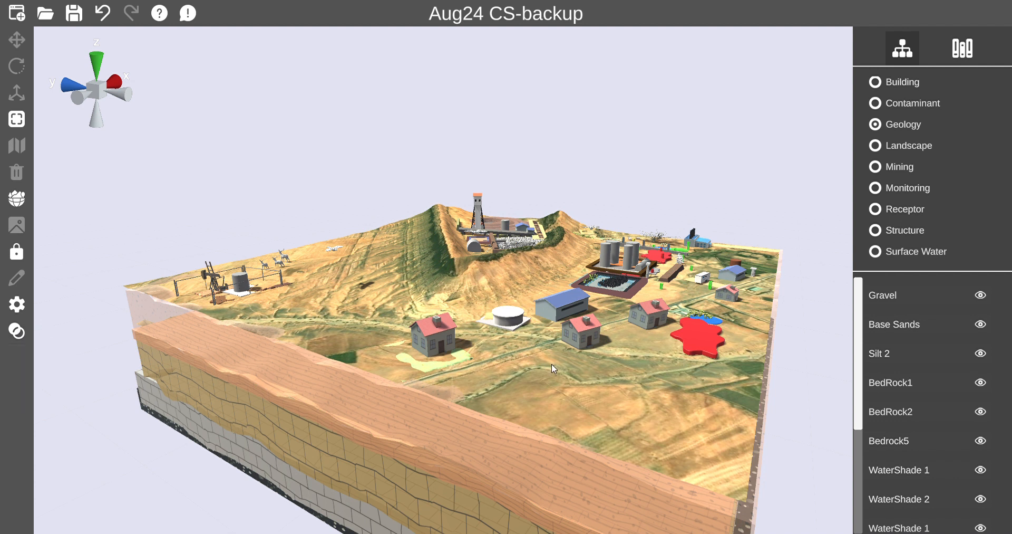
Filter the scene hierarchy to the Landscape category.
click(876, 148)
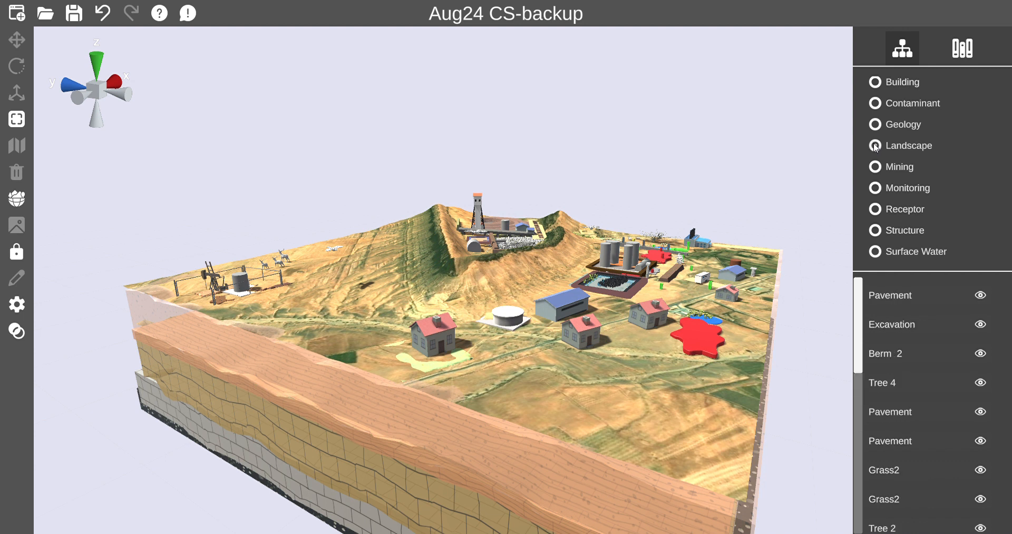
click(876, 125)
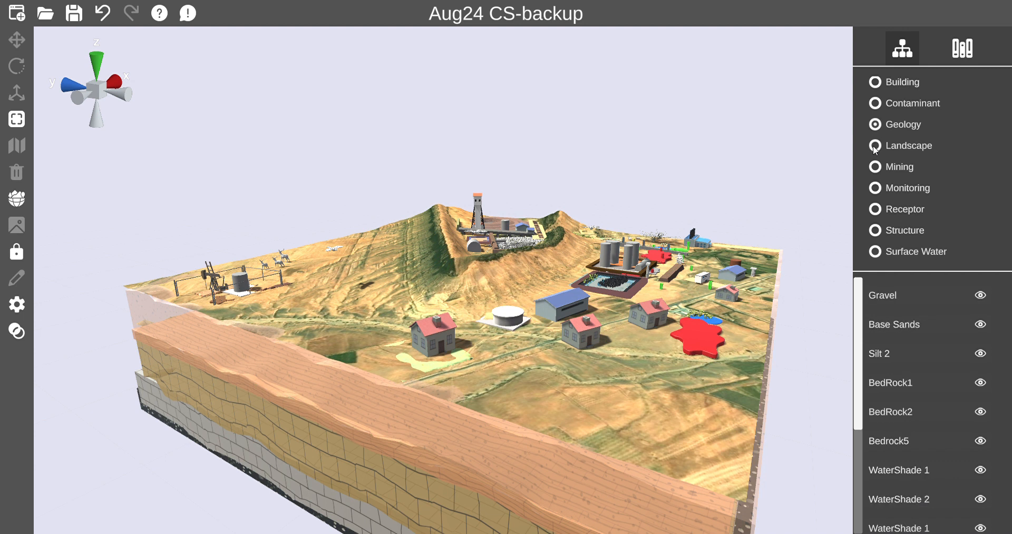
click(875, 147)
drag(550, 368, 550, 370)
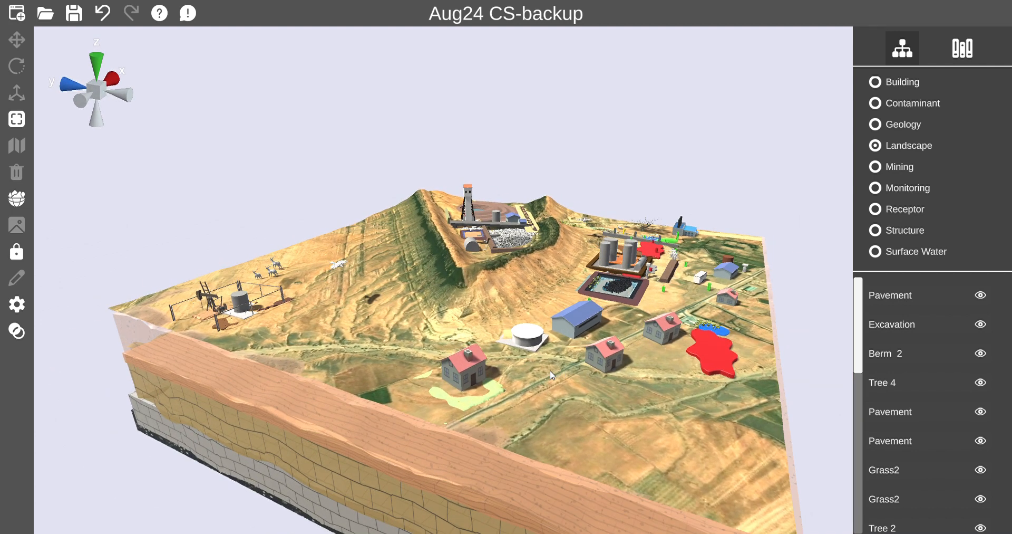
scroll(552, 375, up, 2)
scroll(552, 375, down, 3)
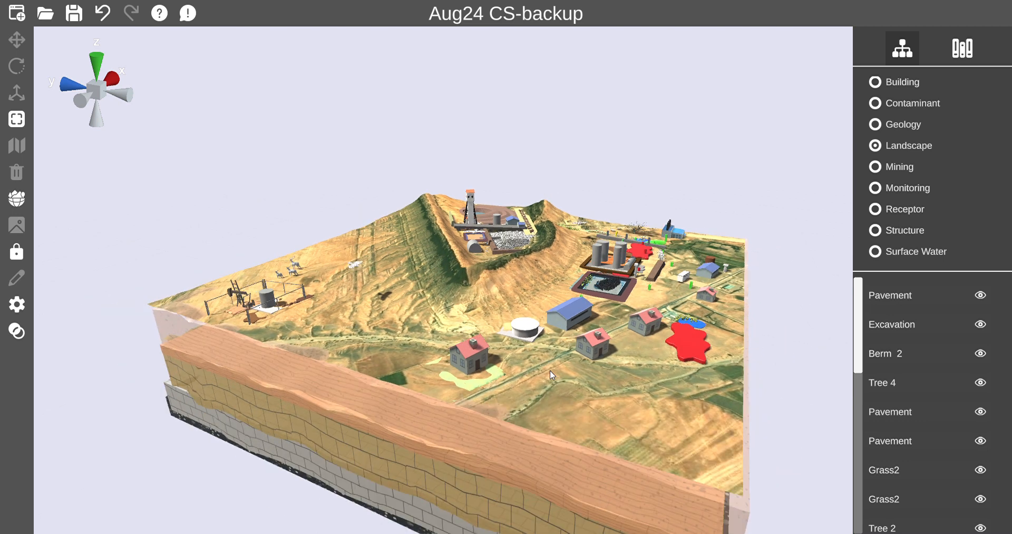
middle_drag(550, 370, 550, 371)
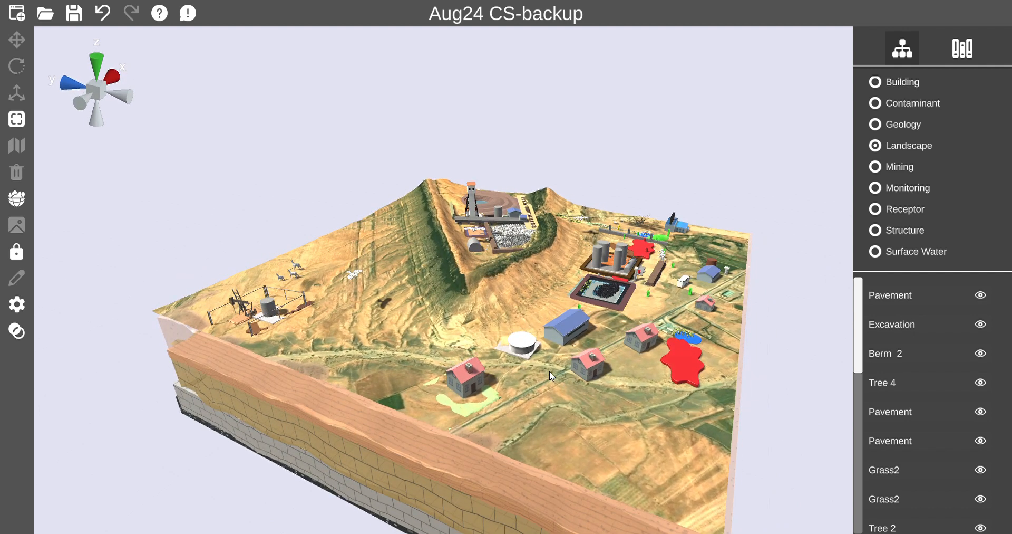